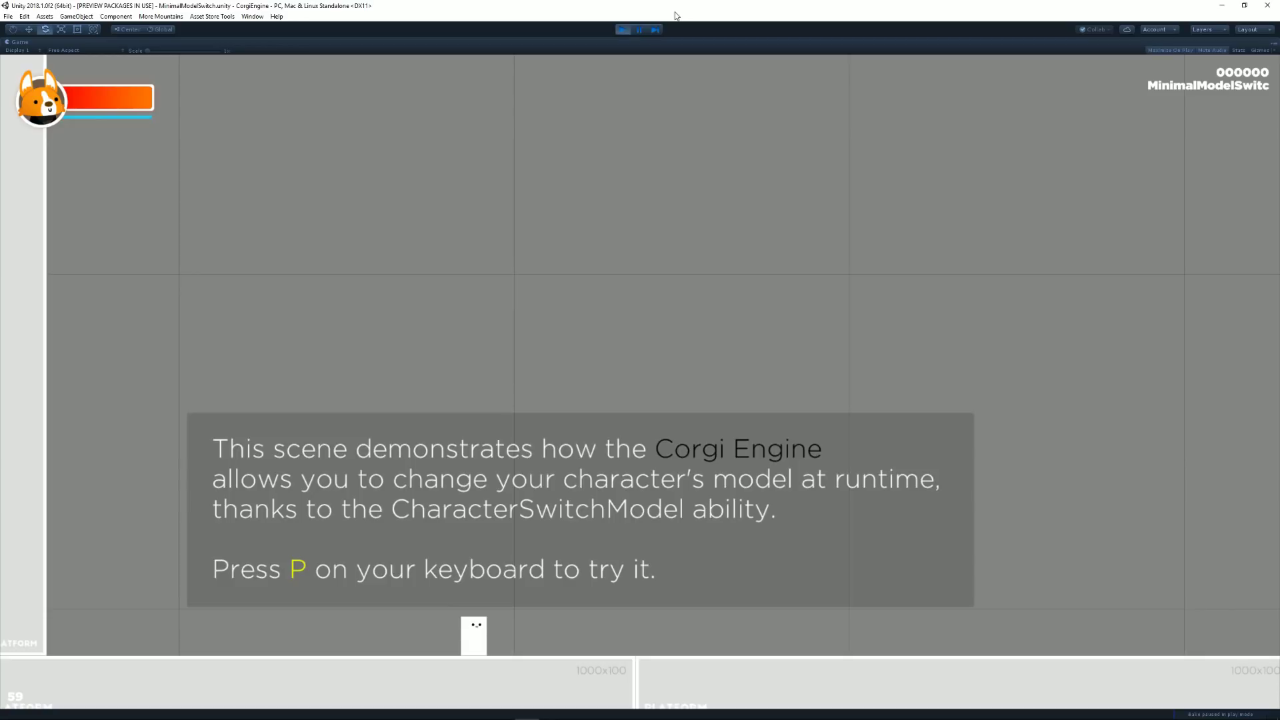
Step: Walk the white block character left and right with the arrow keys
key(Left)
key(Left)
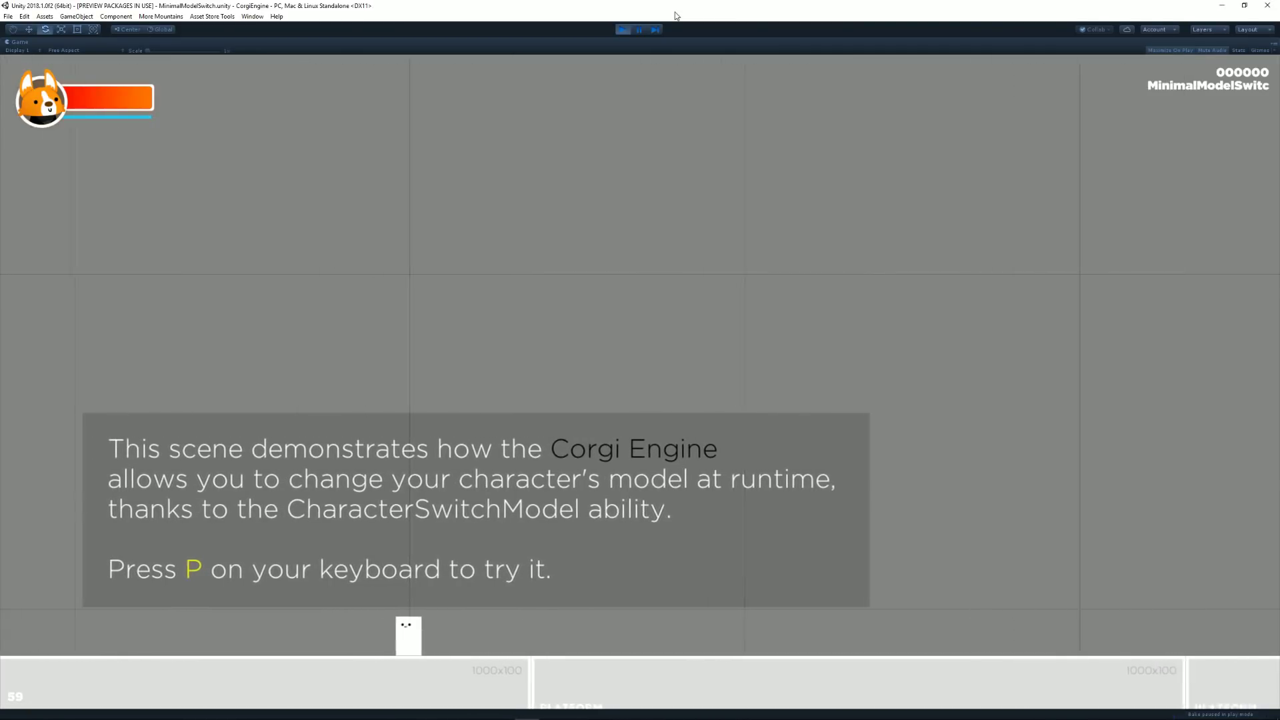
key(Left)
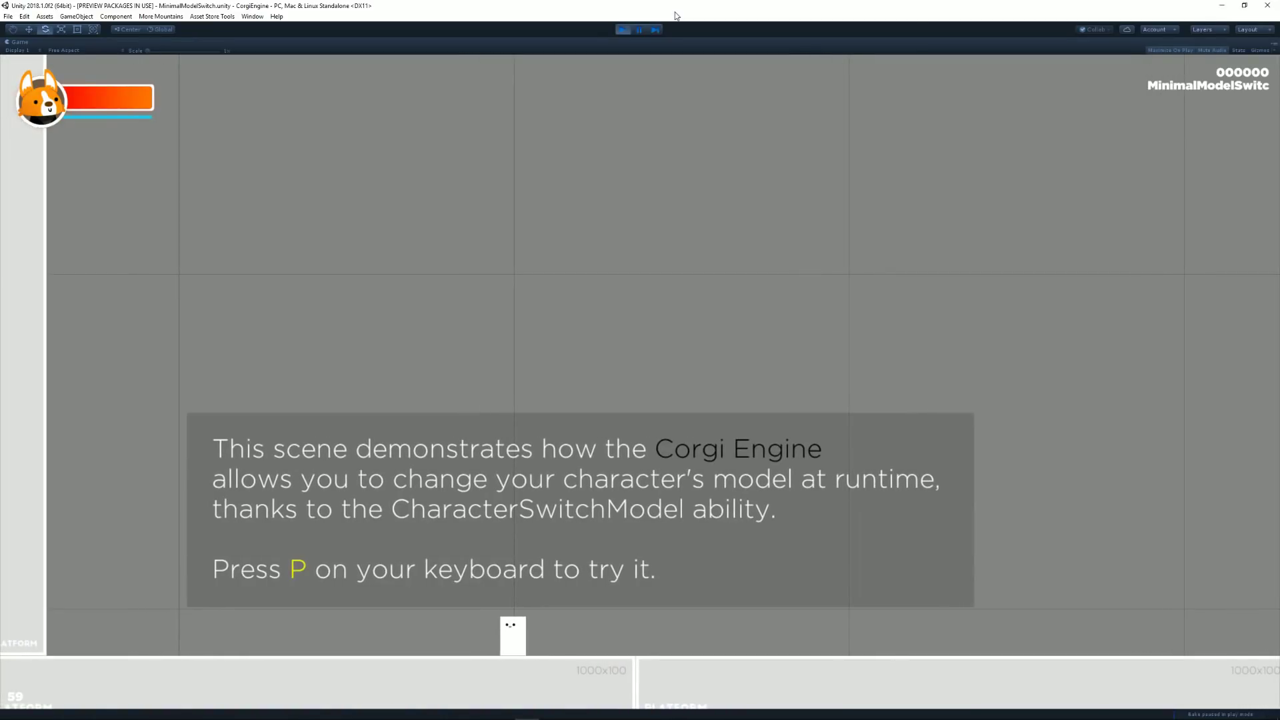
key(Right)
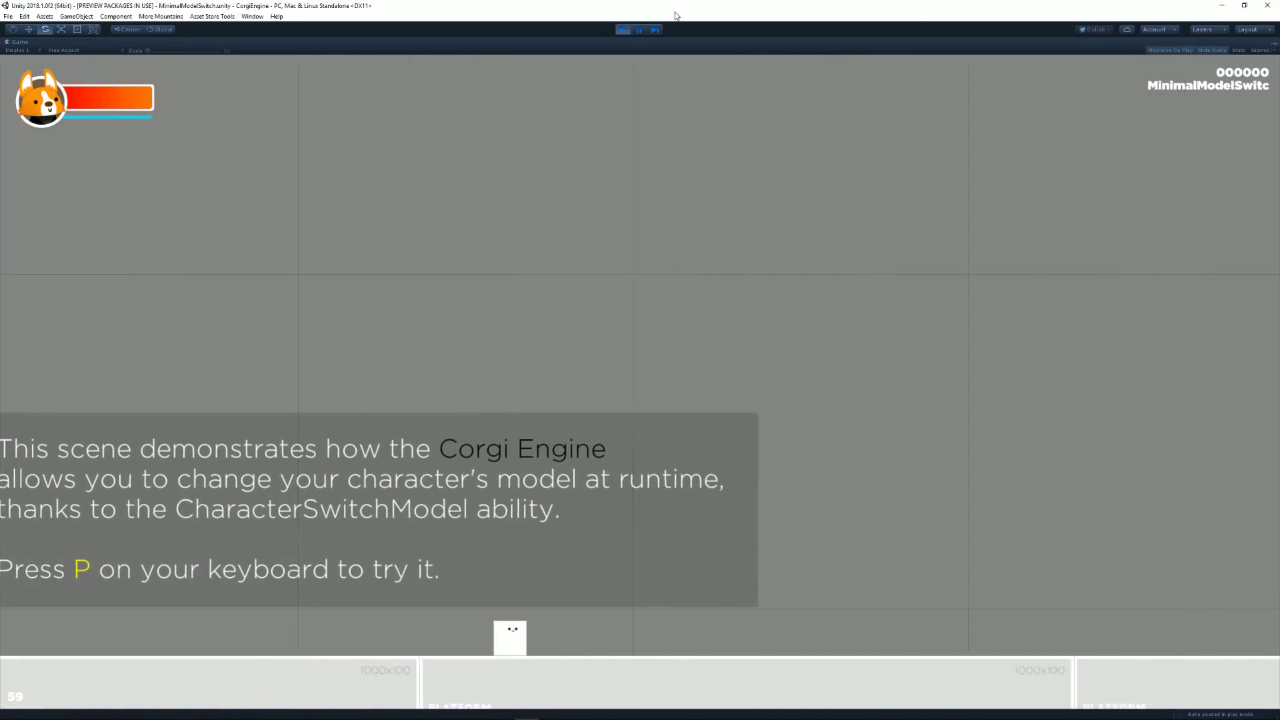
key(Left)
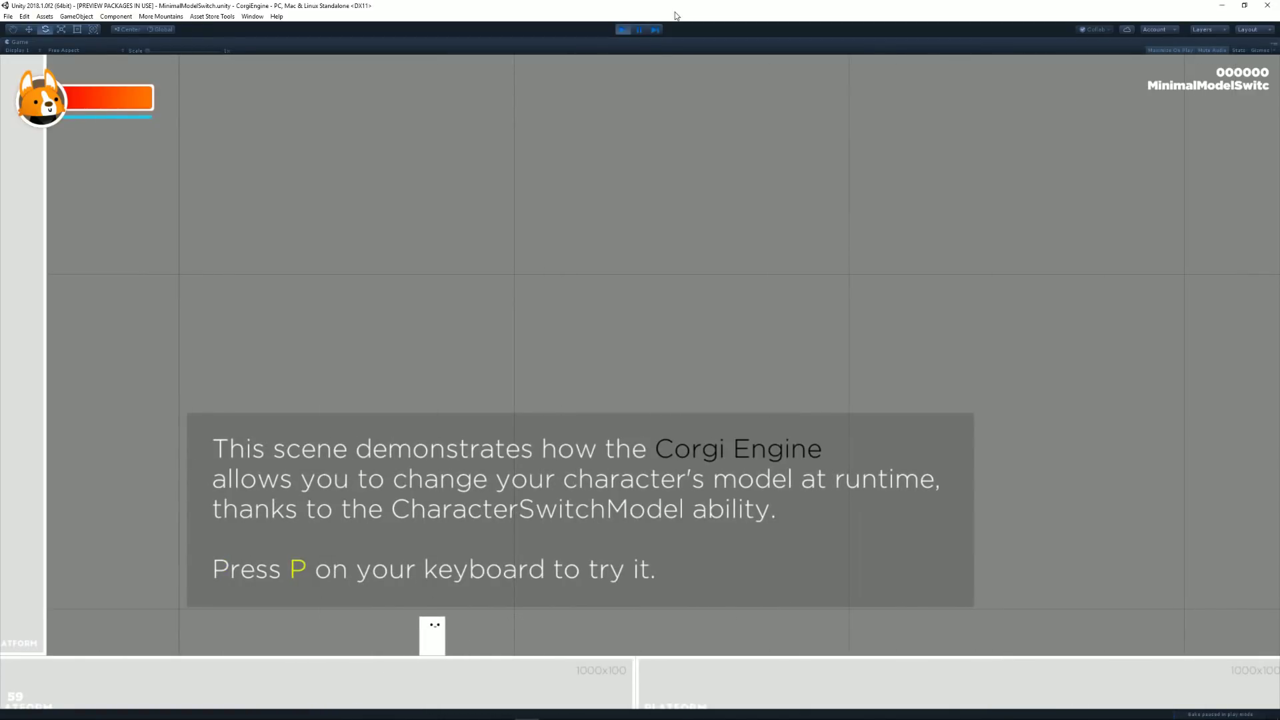
key(Right)
key(Left)
Step: Toggle between the corgi and block models with P, walking and jumping the corgi
key(p)
key(Right)
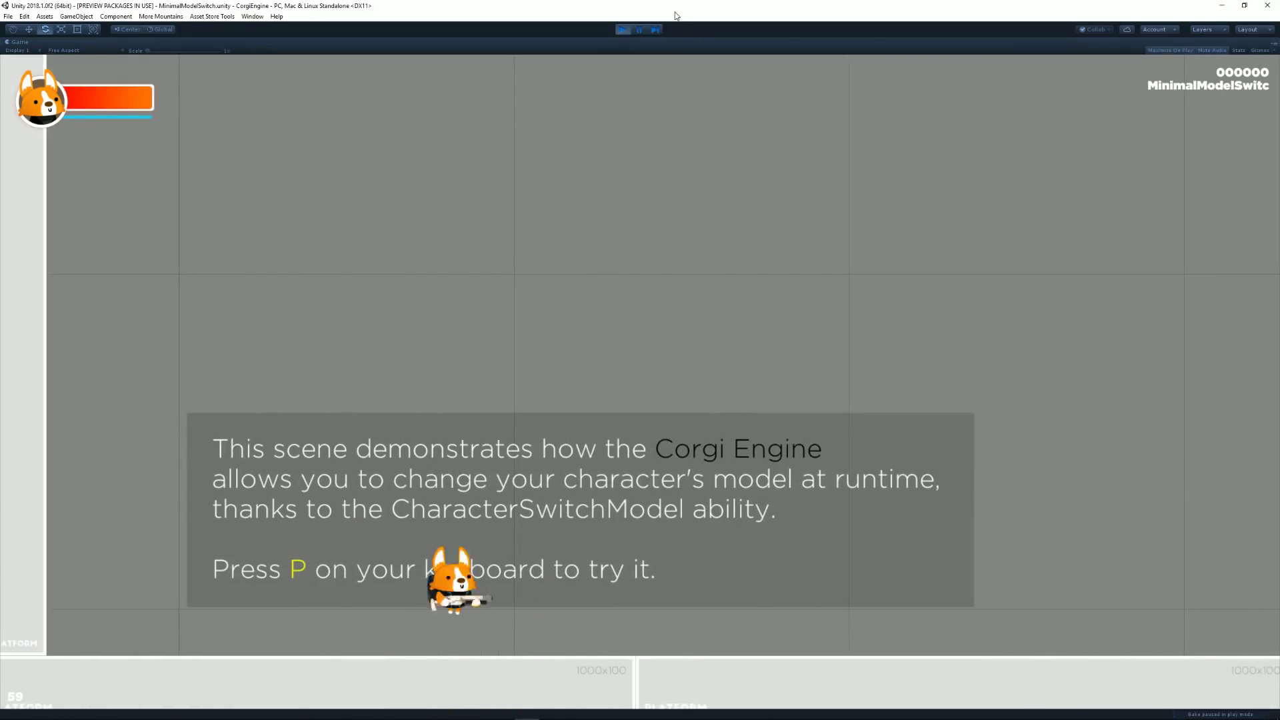
key(space)
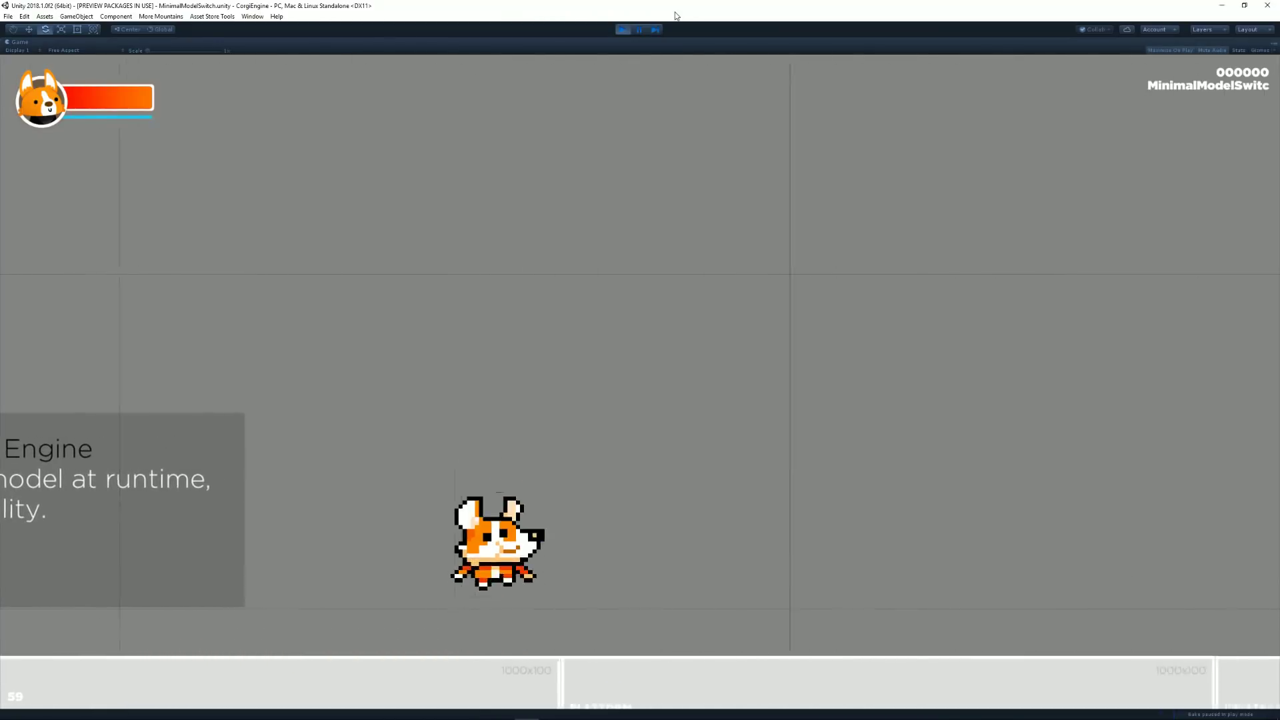
key(p)
key(Right)
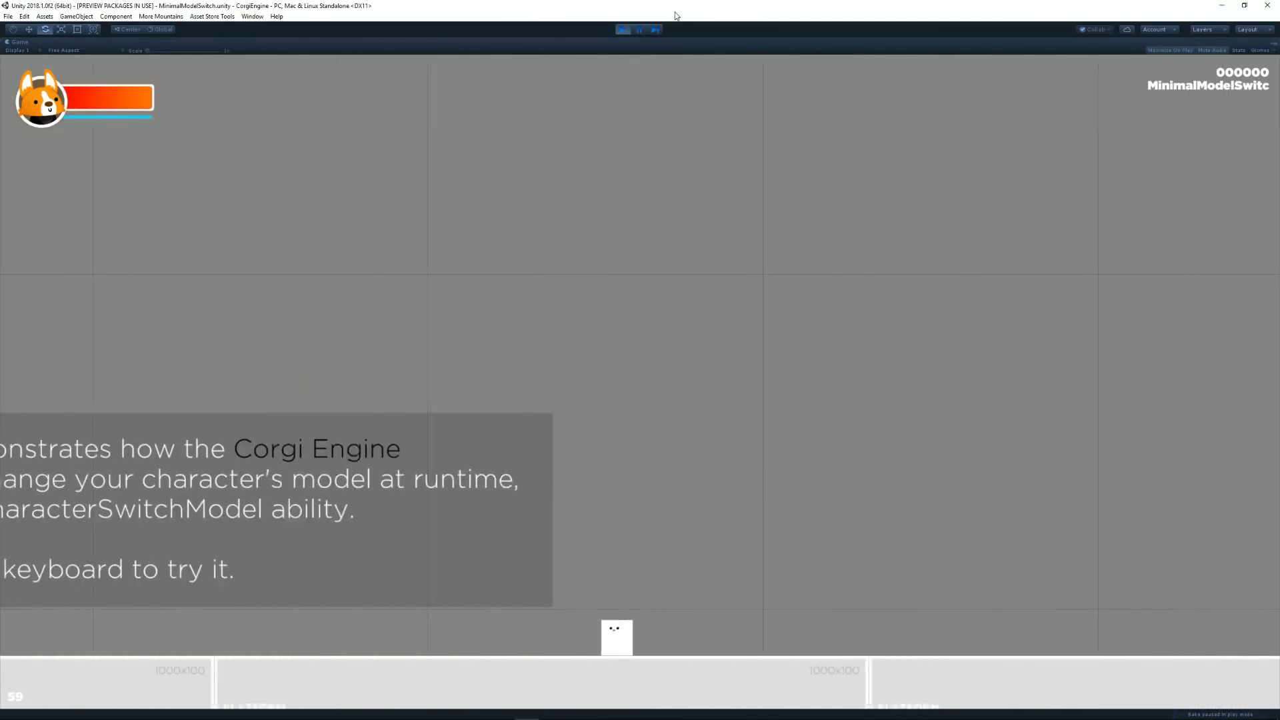
key(p)
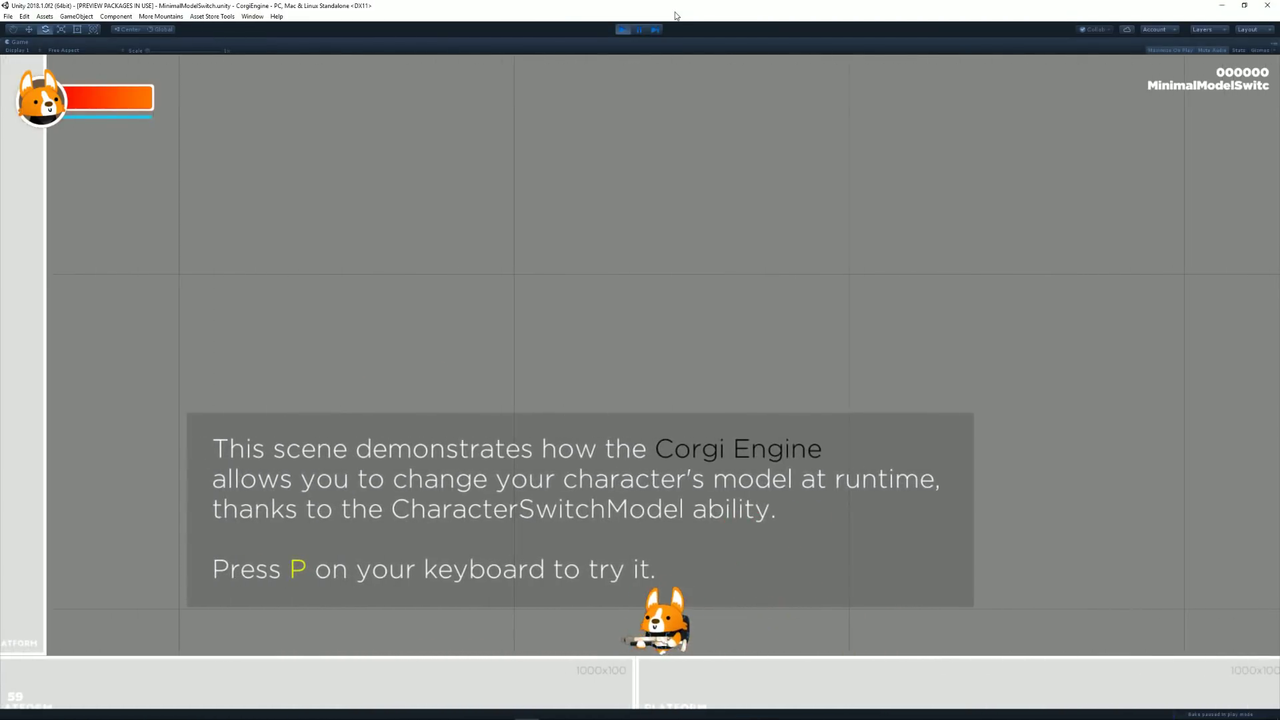
key(Left)
key(Right)
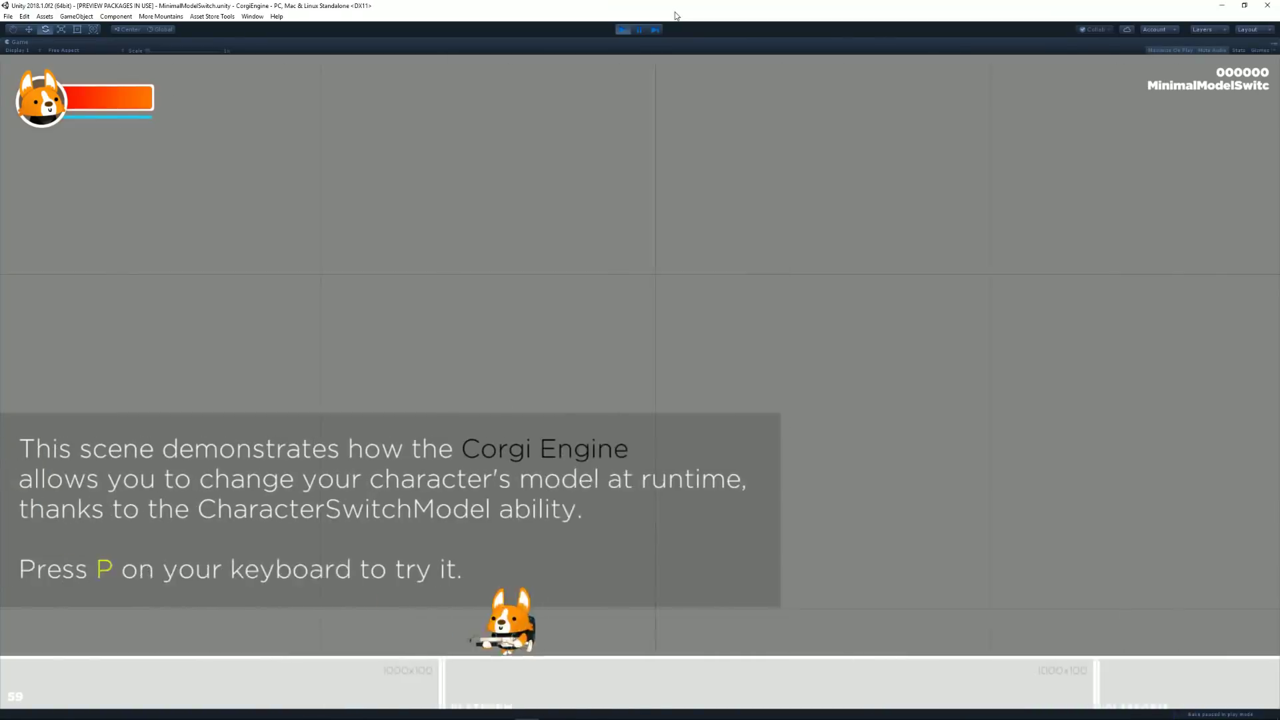
key(Right)
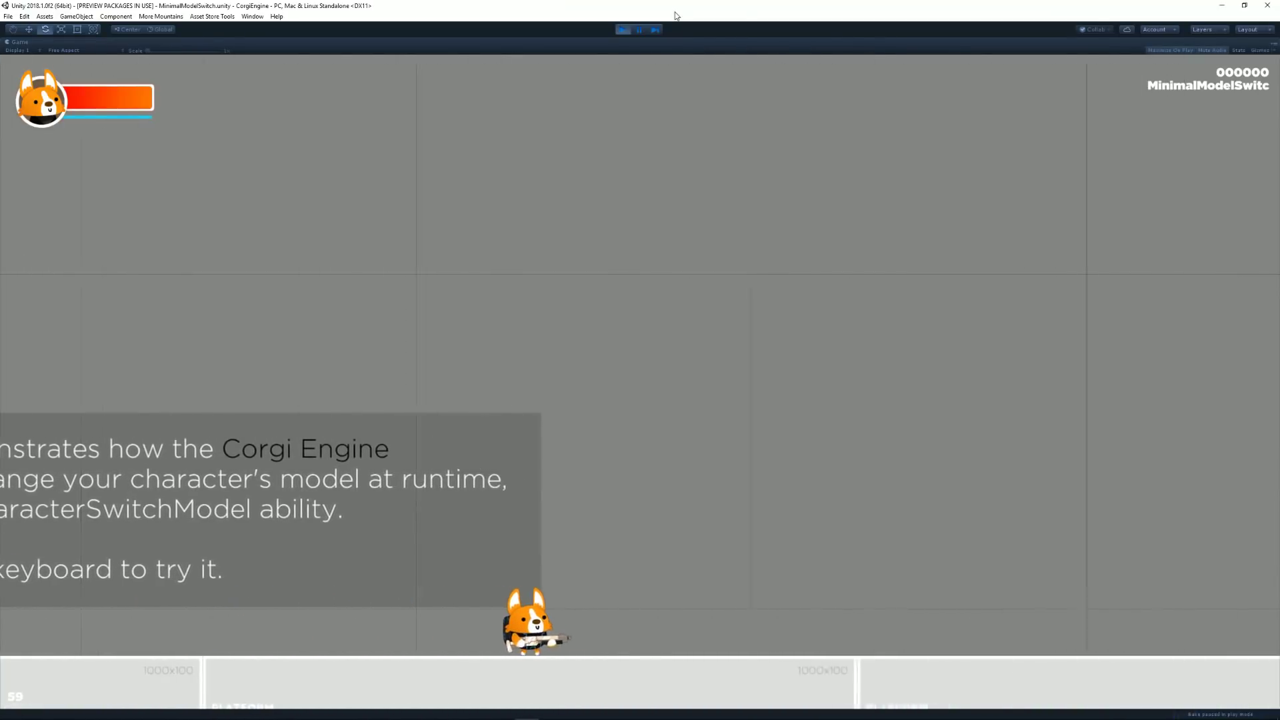
key(space)
Step: Switch to the pixel-art corgi and run it left and right, jumping once
key(p)
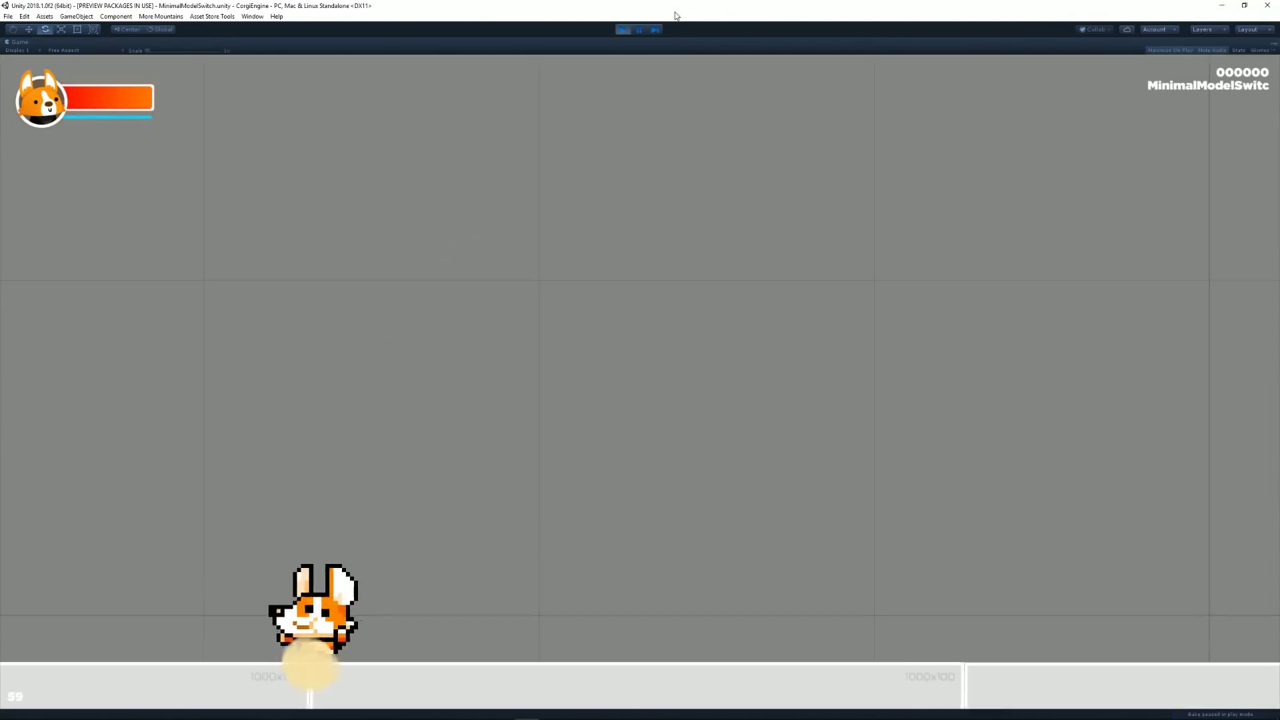
key(Left)
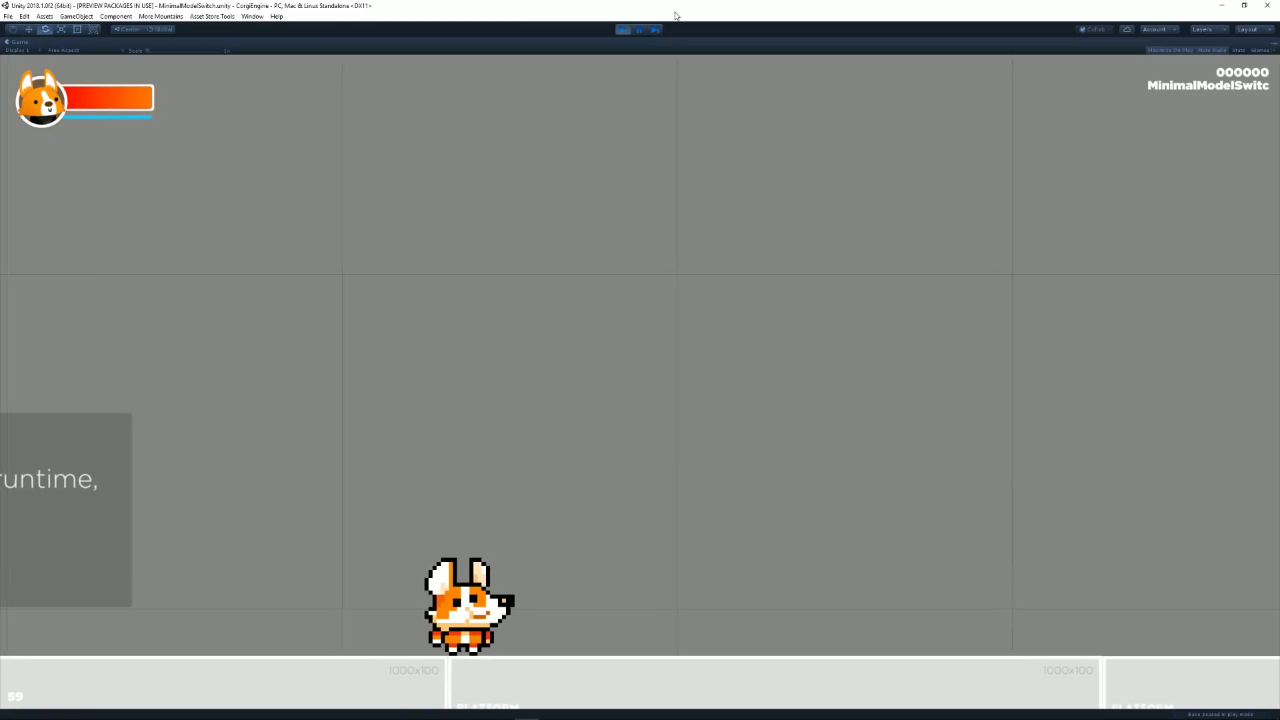
key(space)
key(Left)
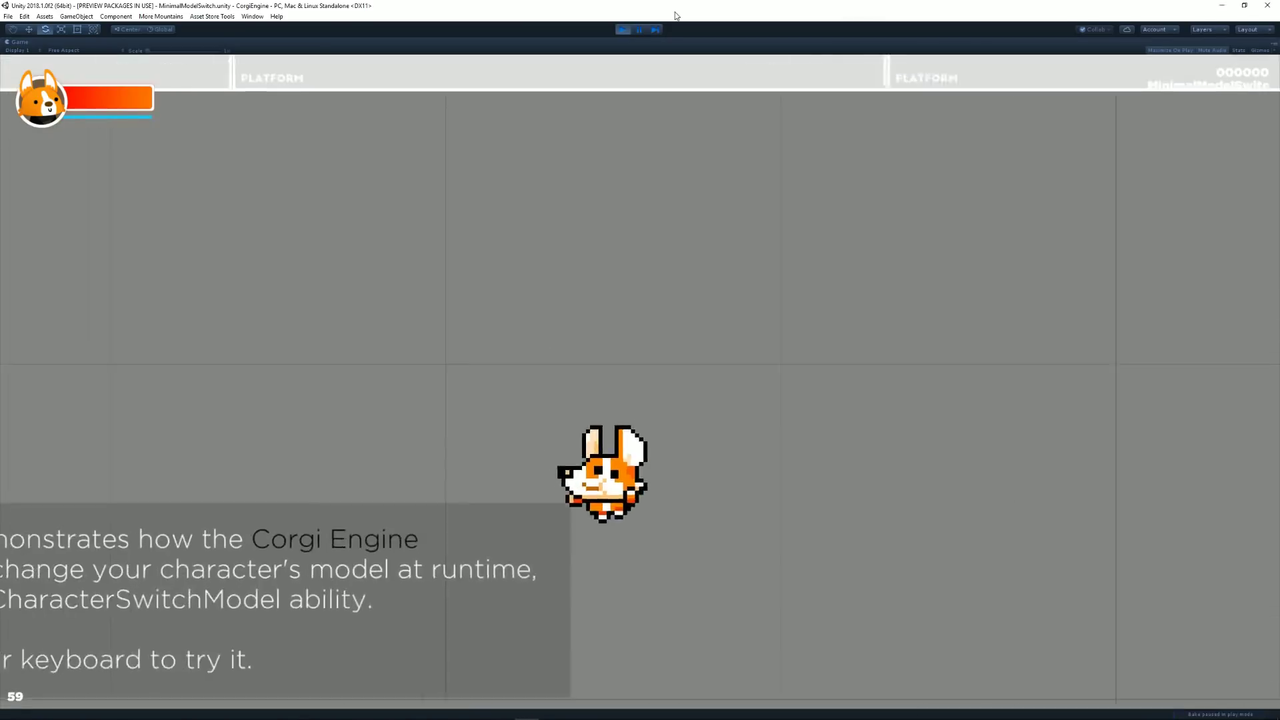
key(Right)
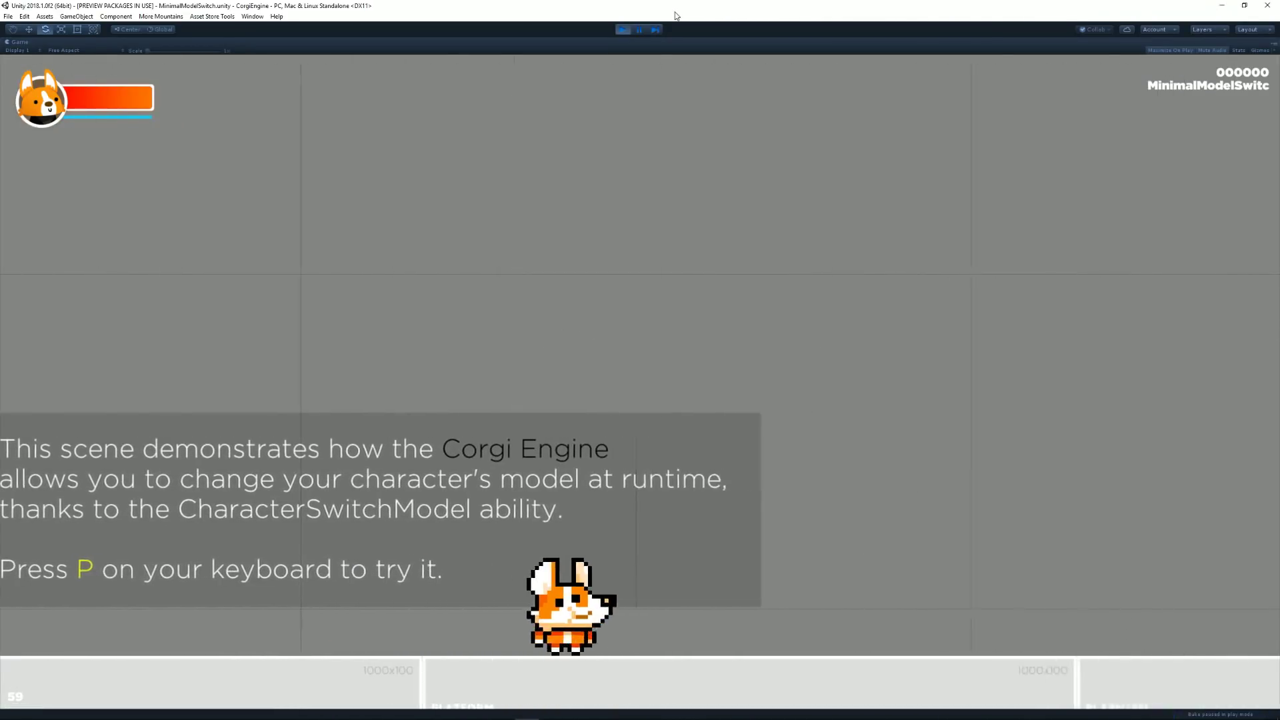
key(Right)
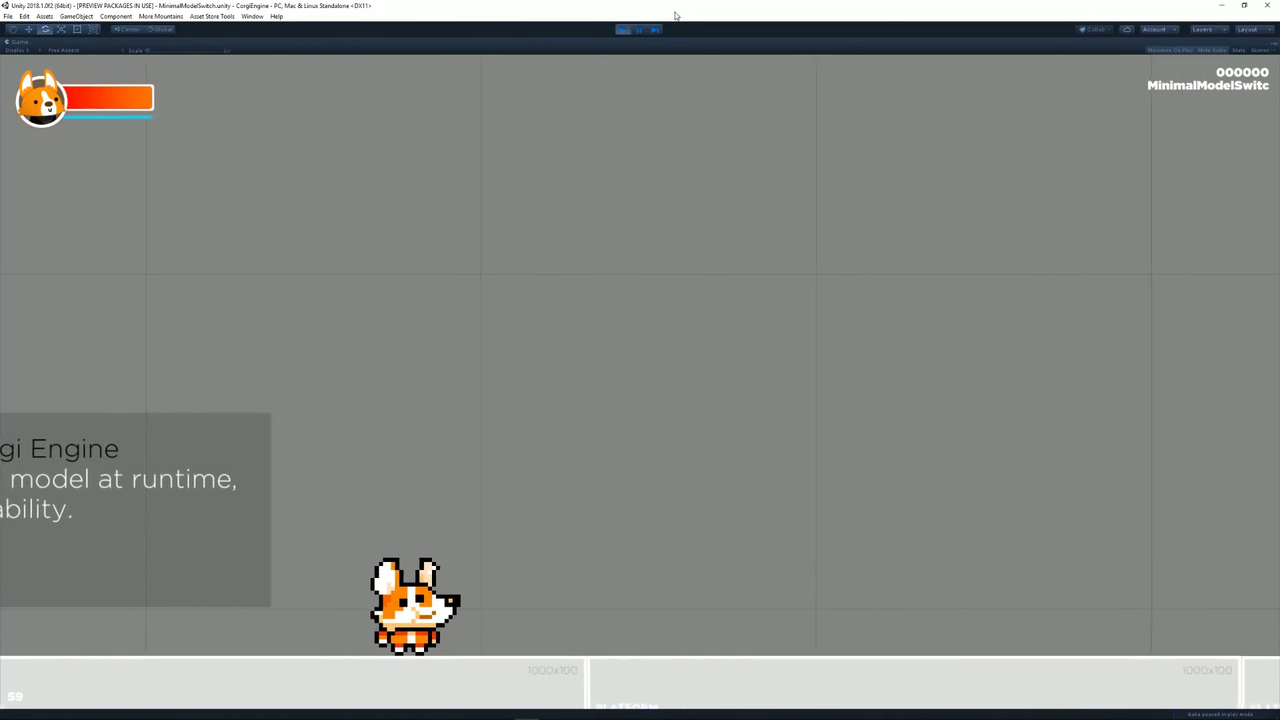
Step: Switch to the block model, fire shots left and right with E, cycle models again, then stop Play mode
key(p)
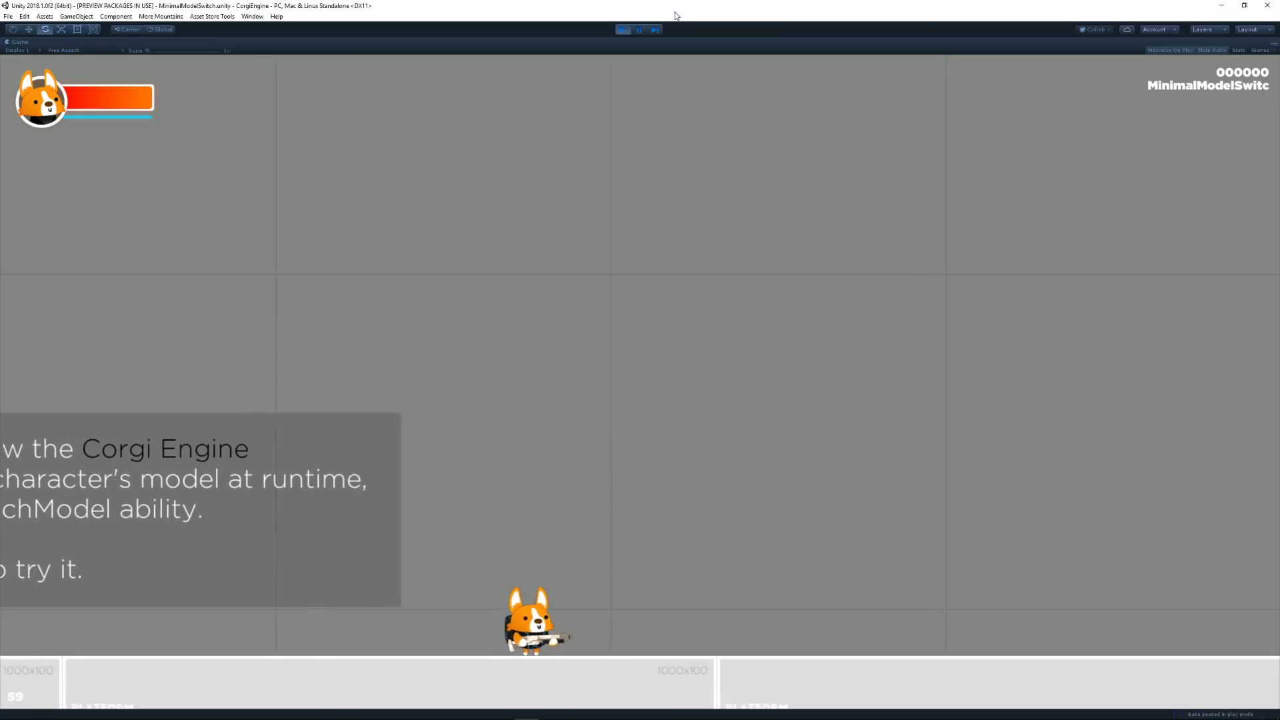
key(Left)
key(e)
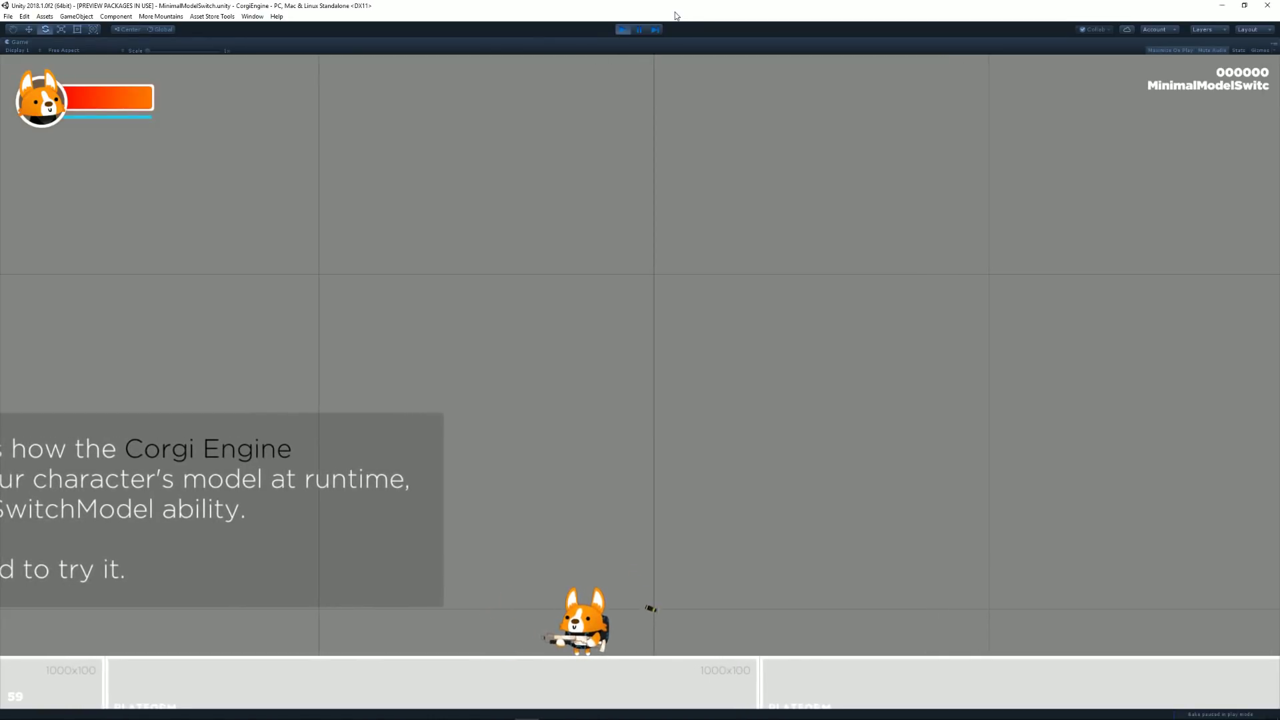
key(Right)
key(e)
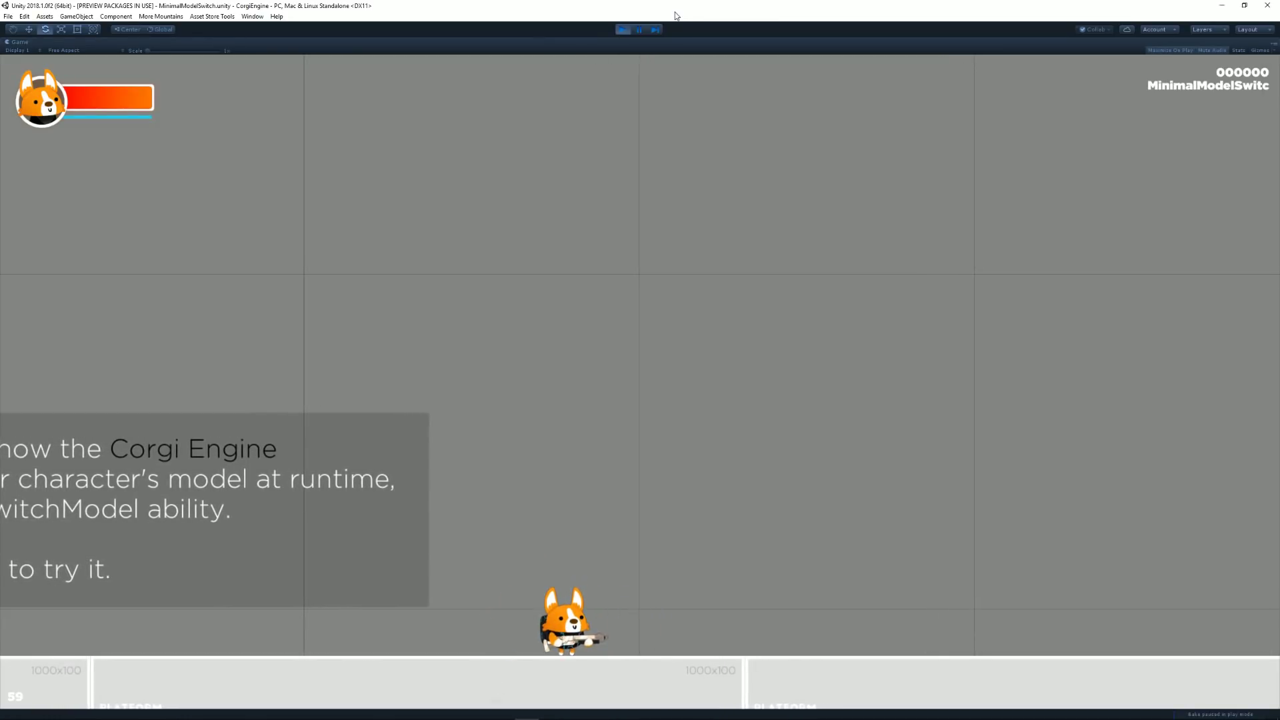
key(p)
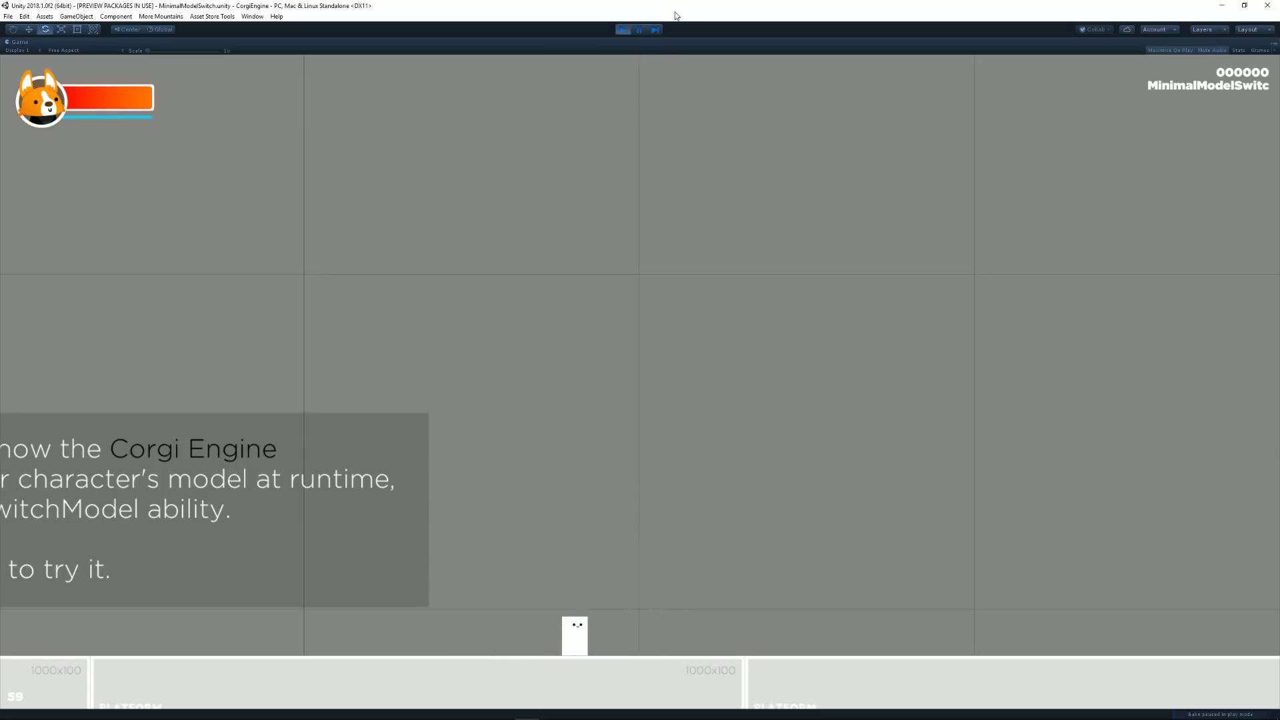
key(p)
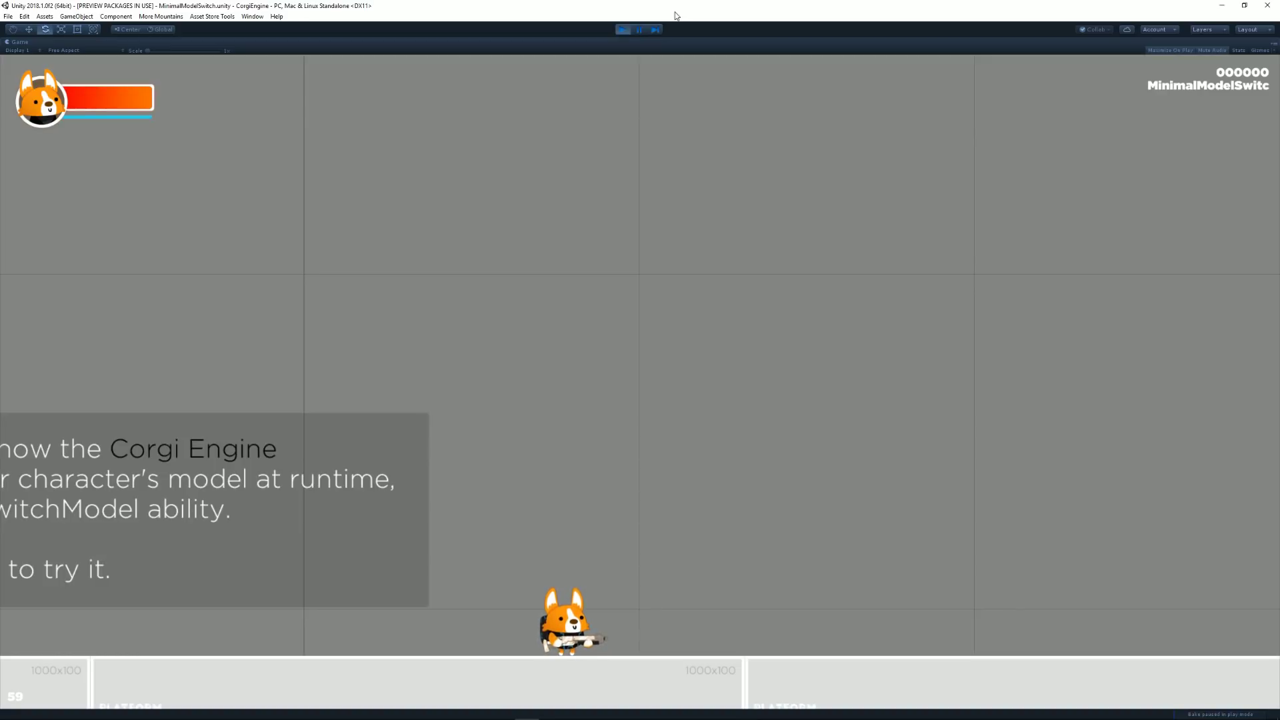
click(623, 29)
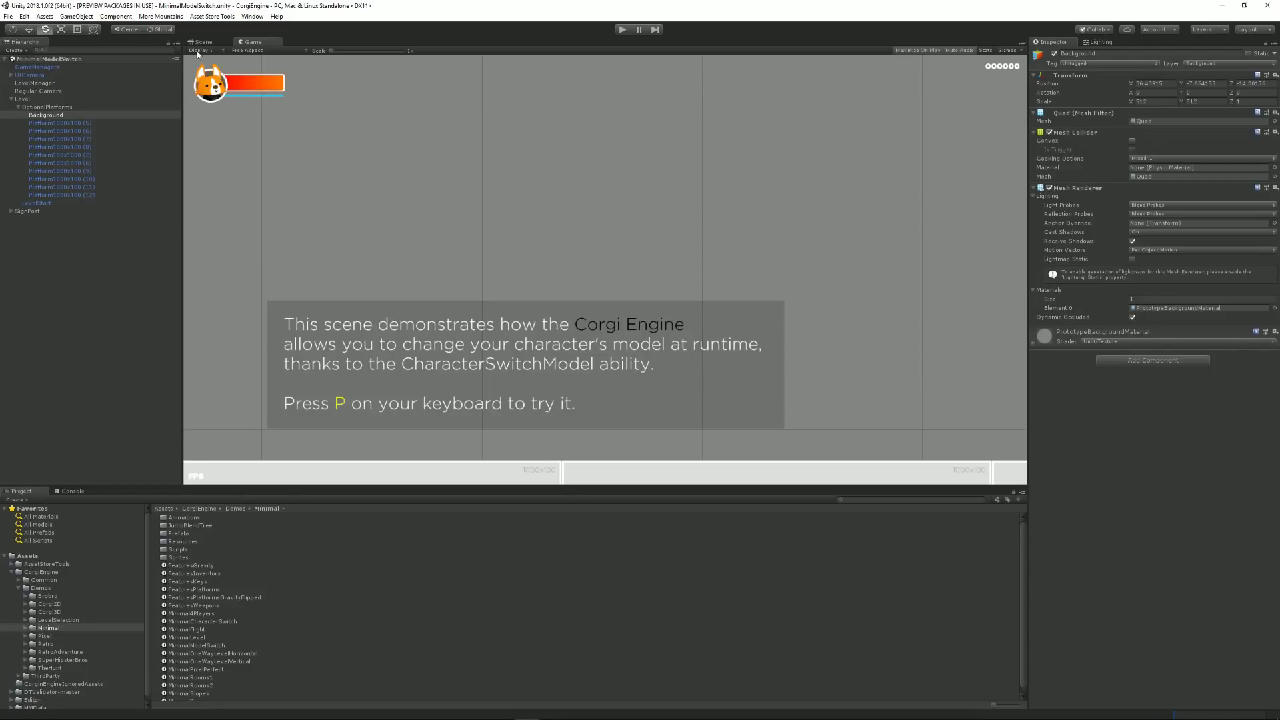
Step: Frame the level in the Scene view, open Prefabs > PlayableCharacters, and inspect RectangleSwitchModel and LevelManager
click(215, 44)
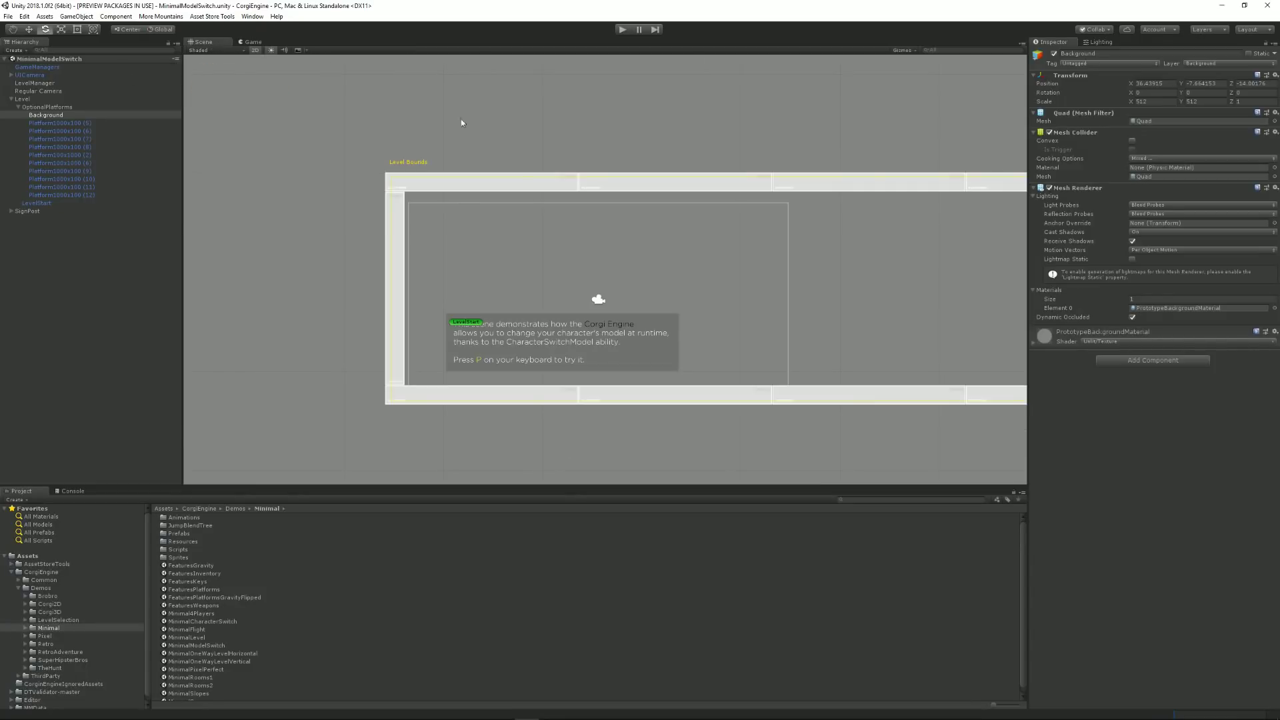
middle_drag(729, 332, 638, 346)
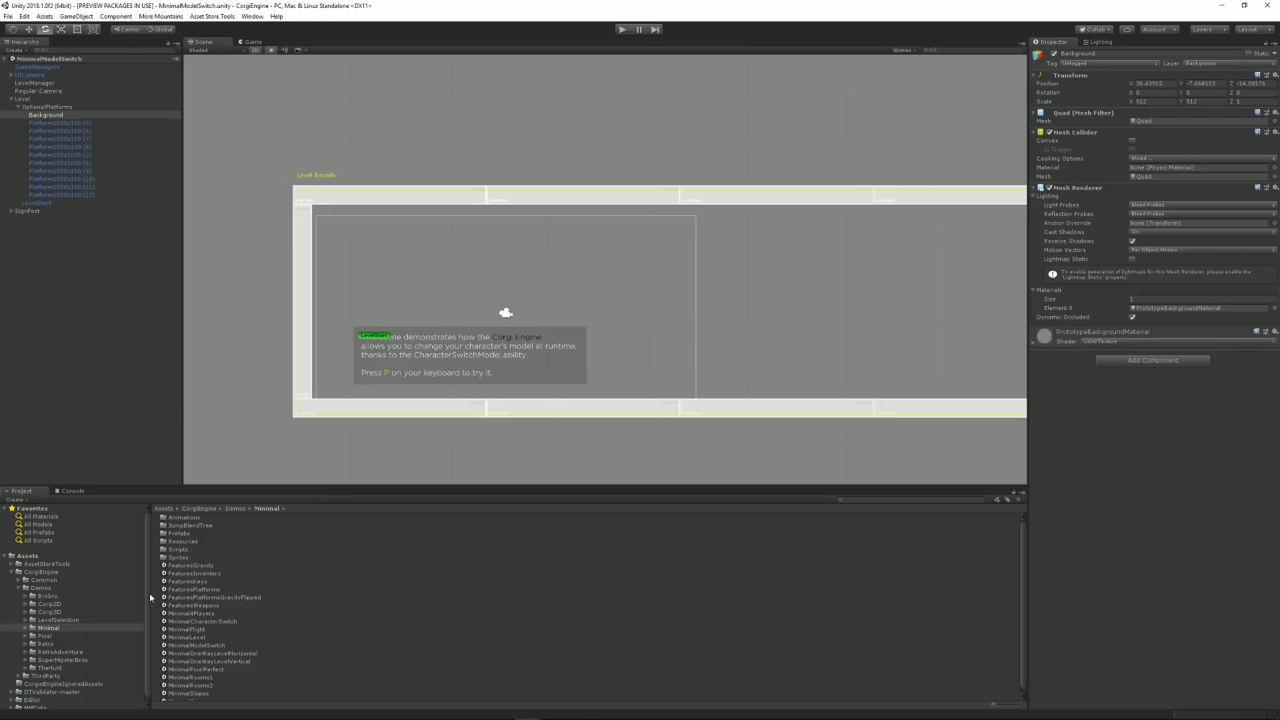
double_click(194, 534)
double_click(203, 550)
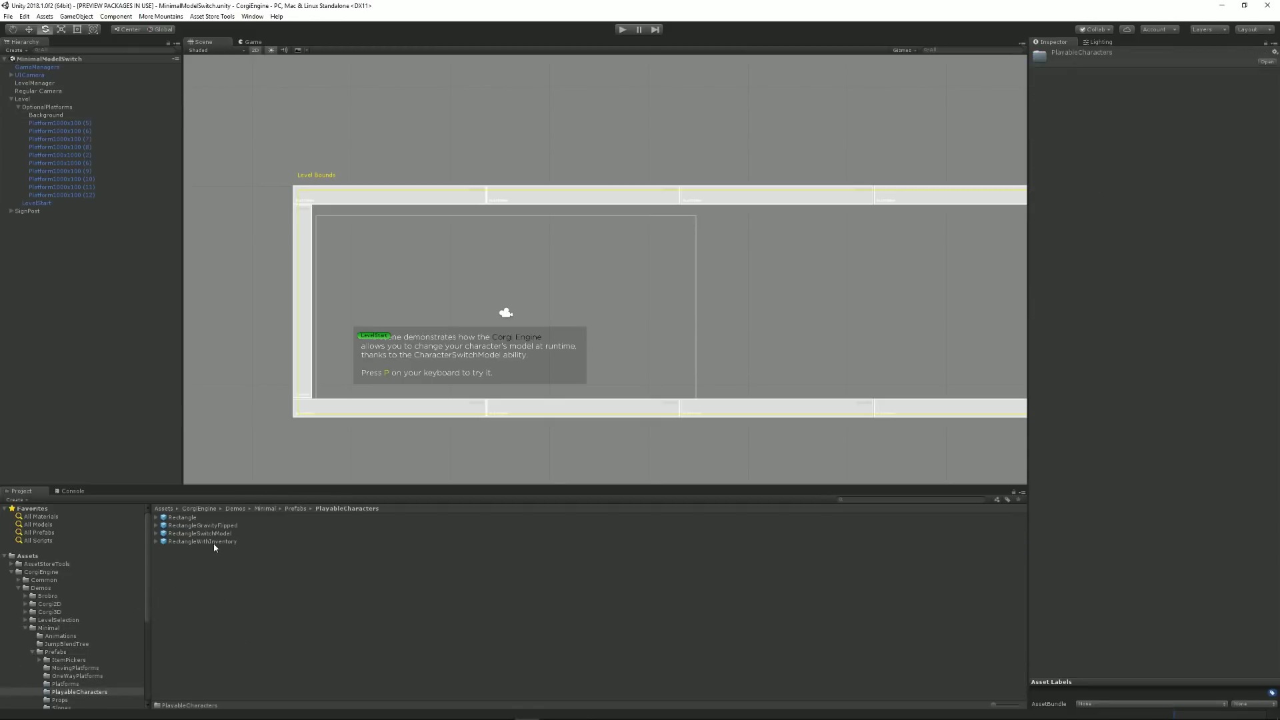
click(172, 534)
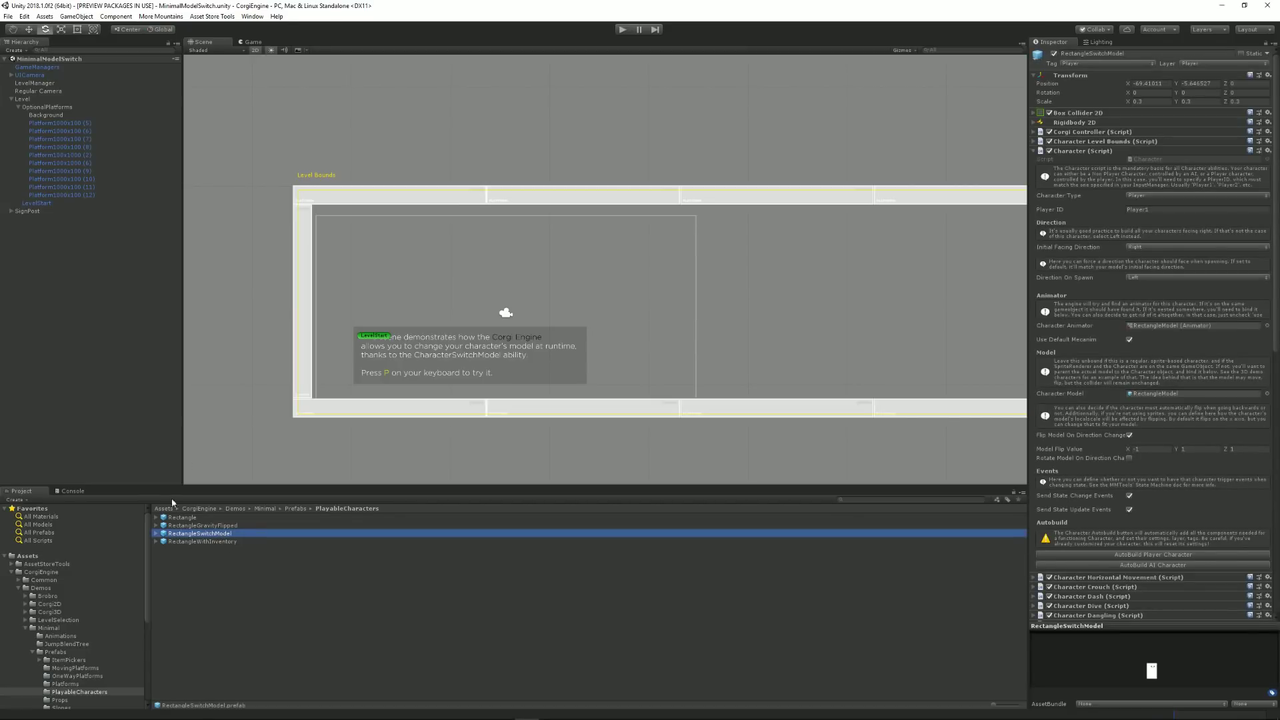
click(67, 83)
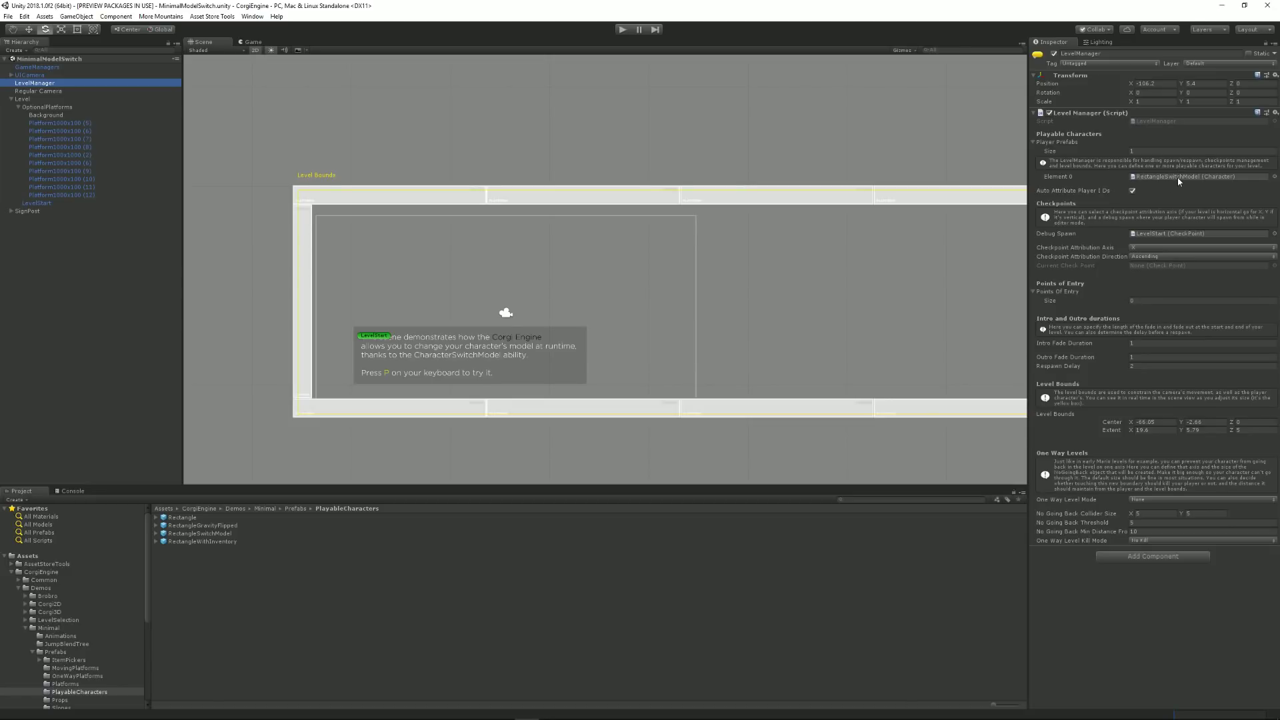
Step: Check the prefab's Character Switch Model list of three models, then drag RectangleSwitchModel into the level
click(222, 536)
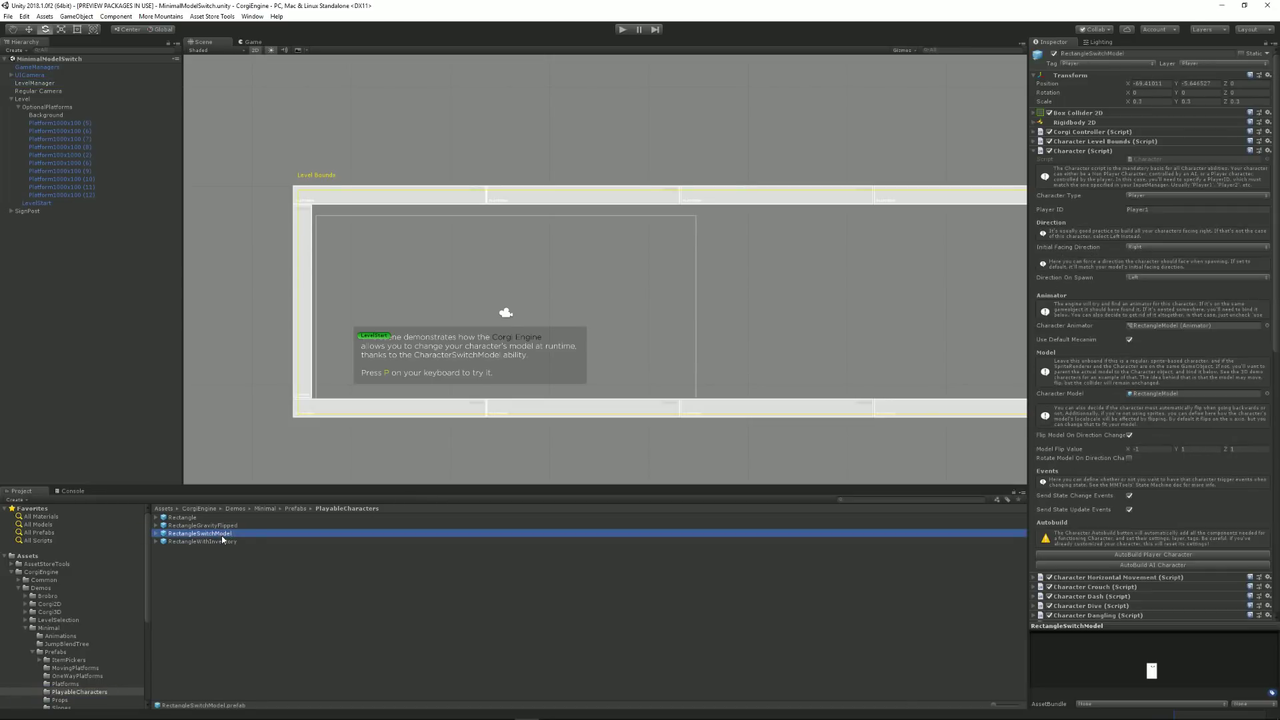
scroll(1154, 332, down, 5)
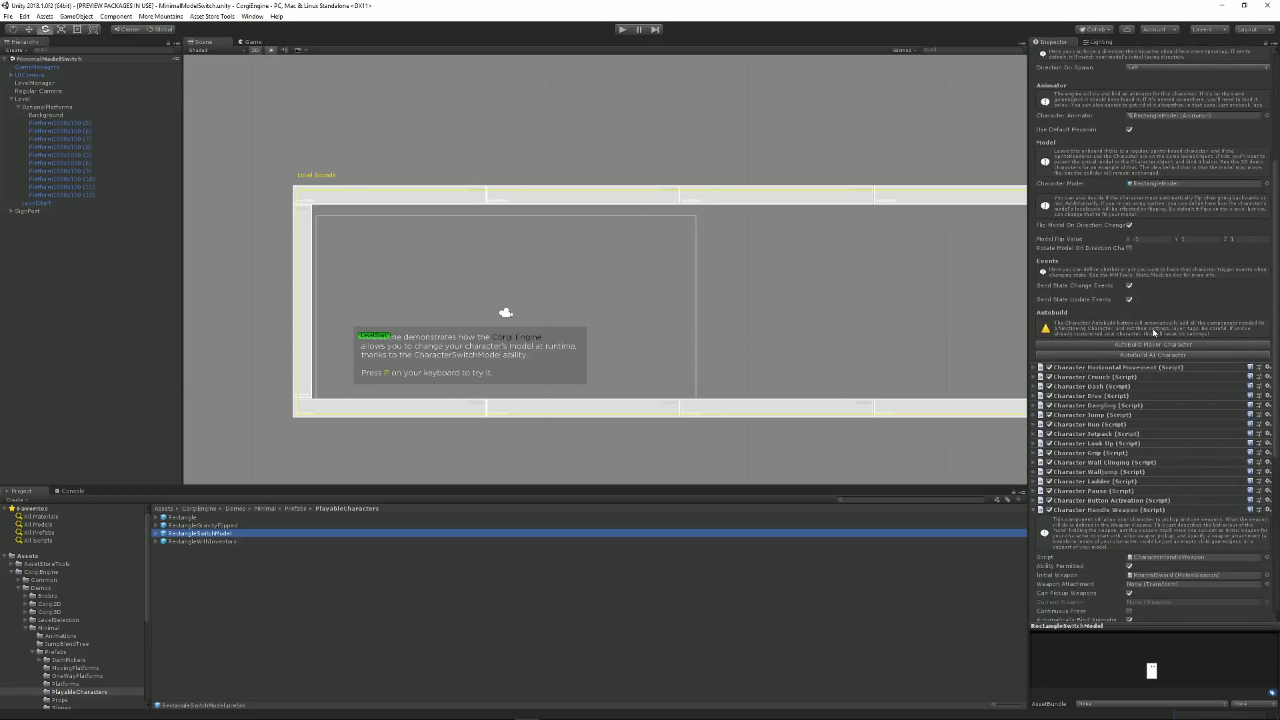
scroll(1155, 333, down, 5)
scroll(1097, 400, down, 3)
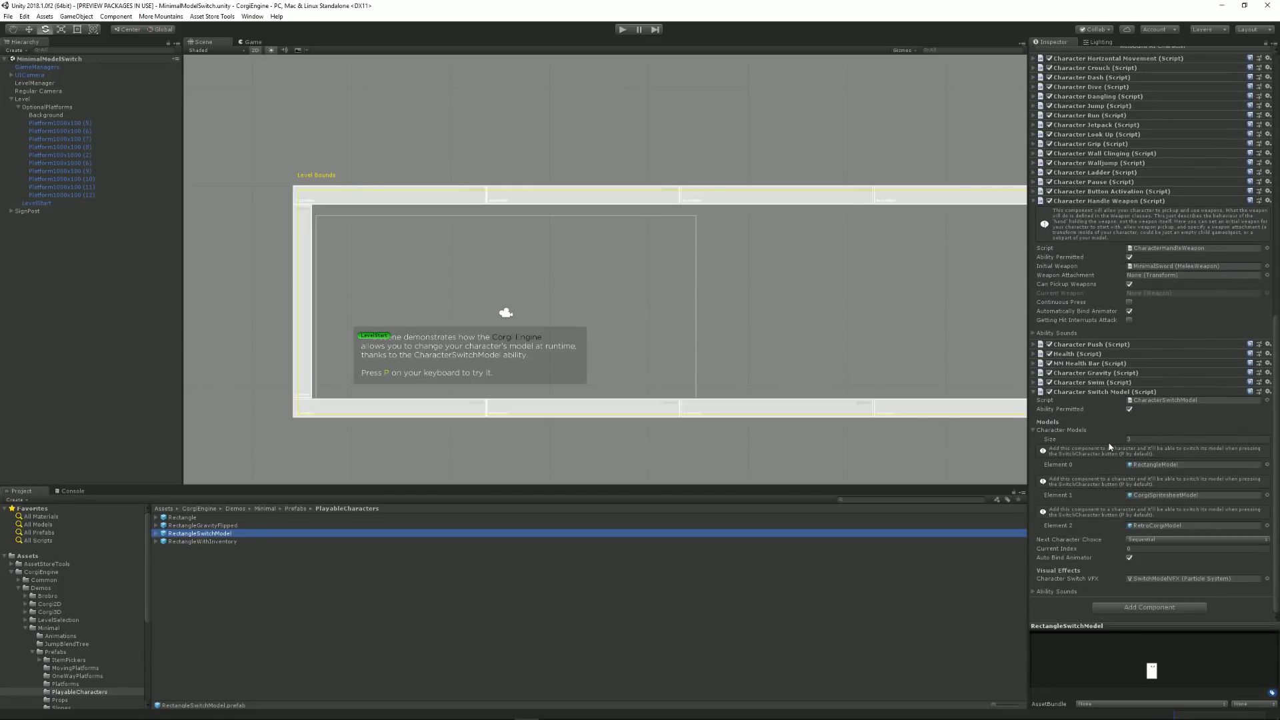
click(1132, 438)
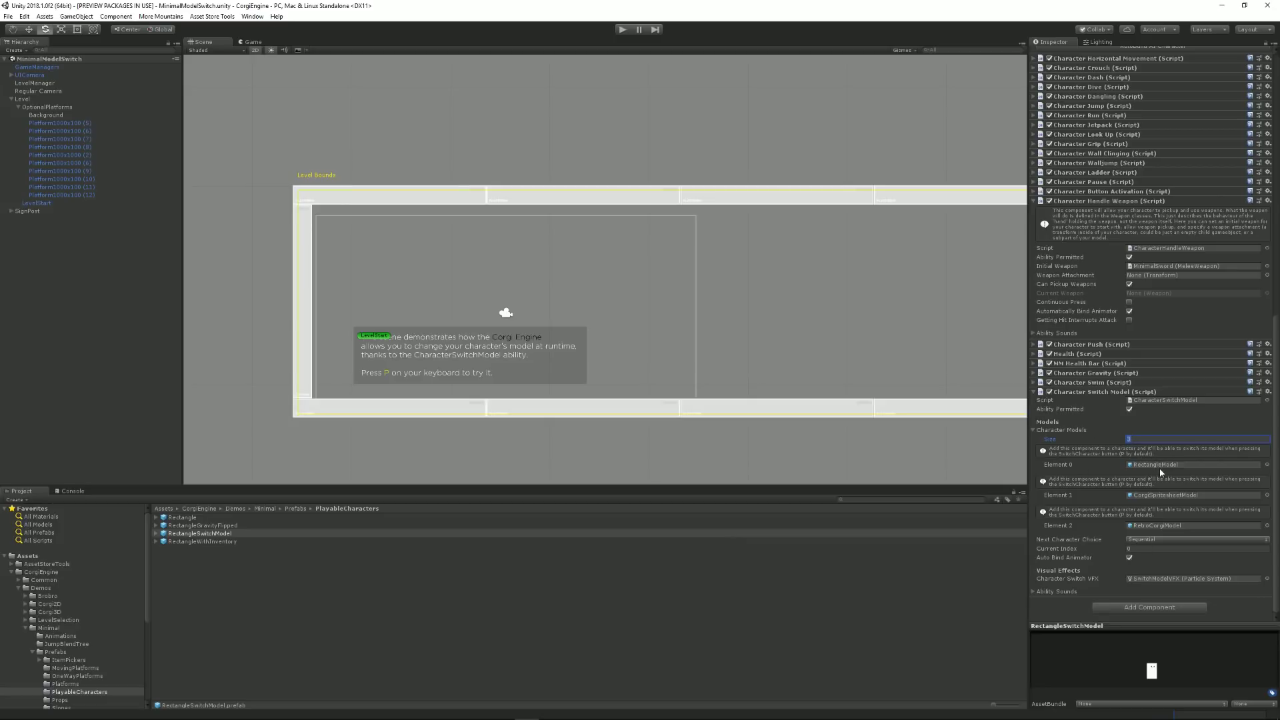
drag(232, 536, 618, 306)
Step: Expand the placed character and inspect its RectangleModel, CorgiSpritesheetModel and RetroCorgiModel children
click(73, 76)
key(Right)
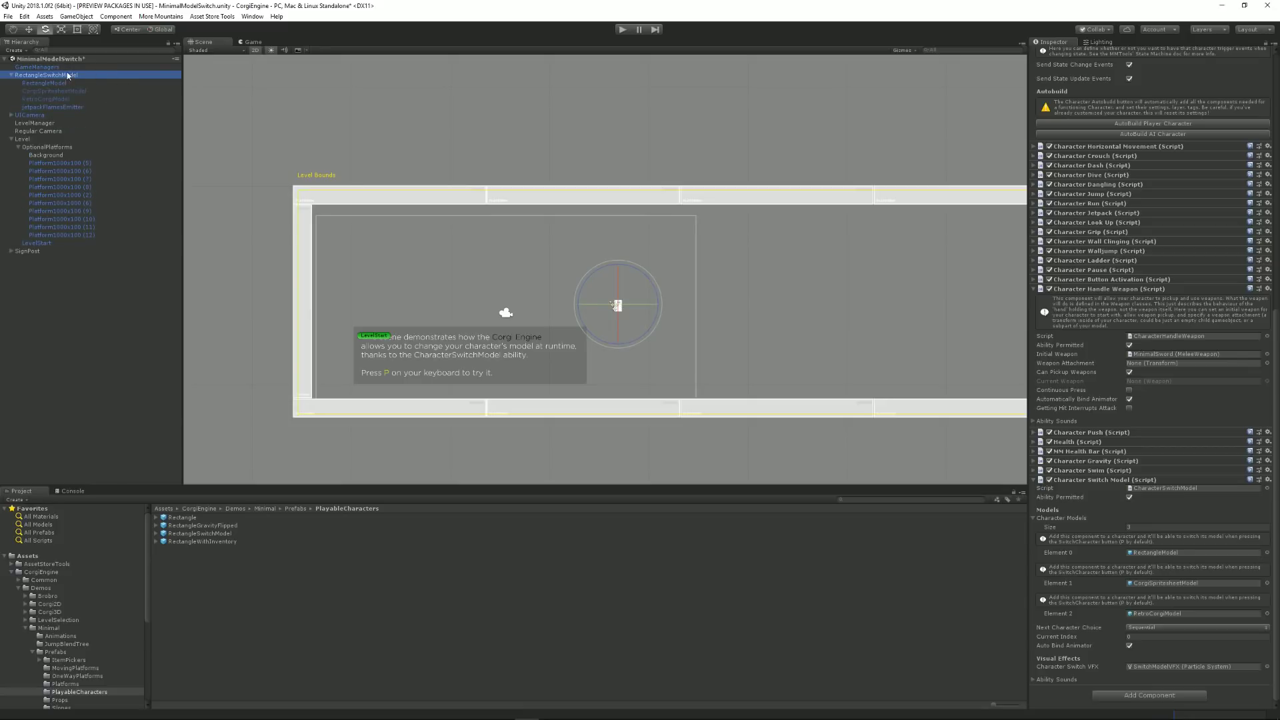
scroll(1098, 181, up, 10)
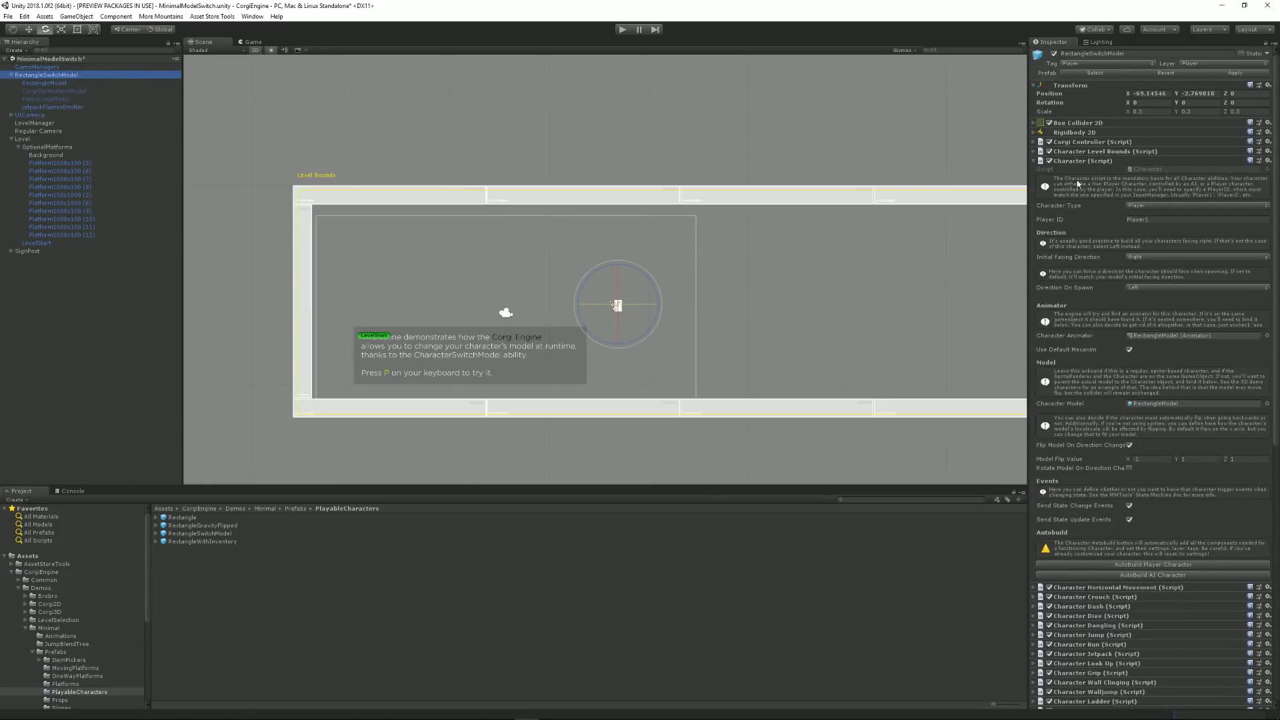
scroll(1089, 222, down, 9)
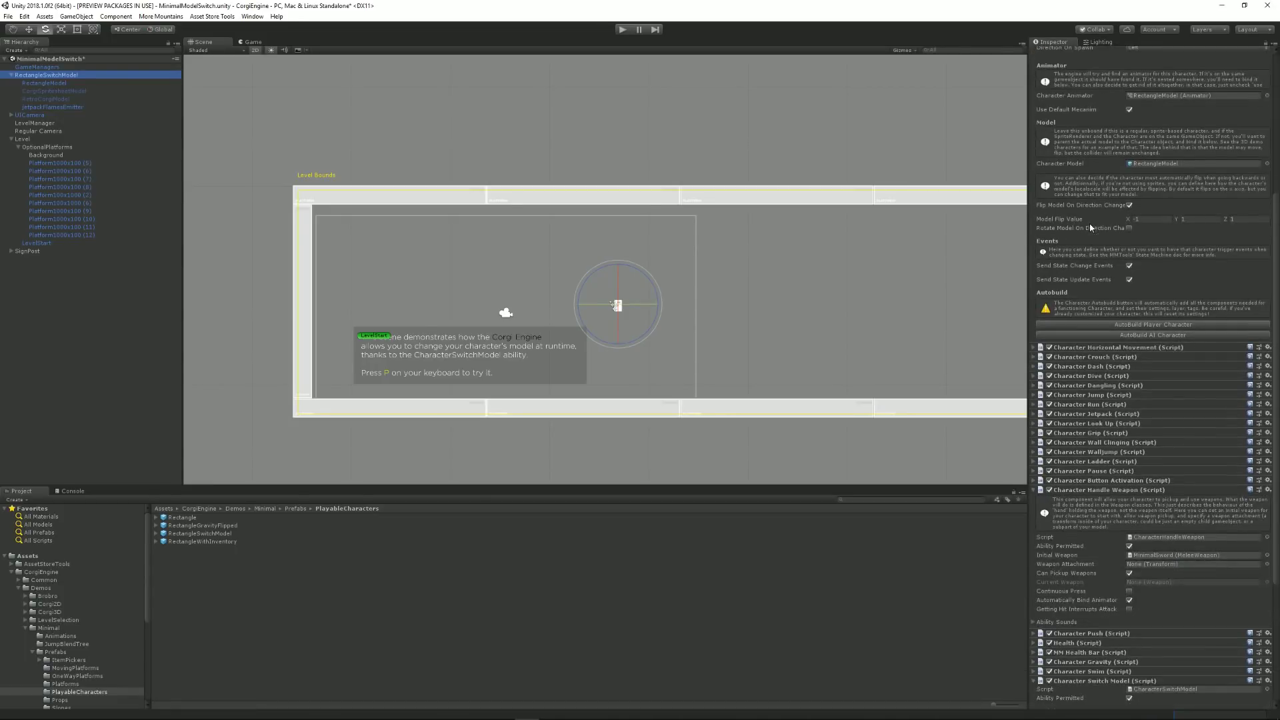
click(62, 84)
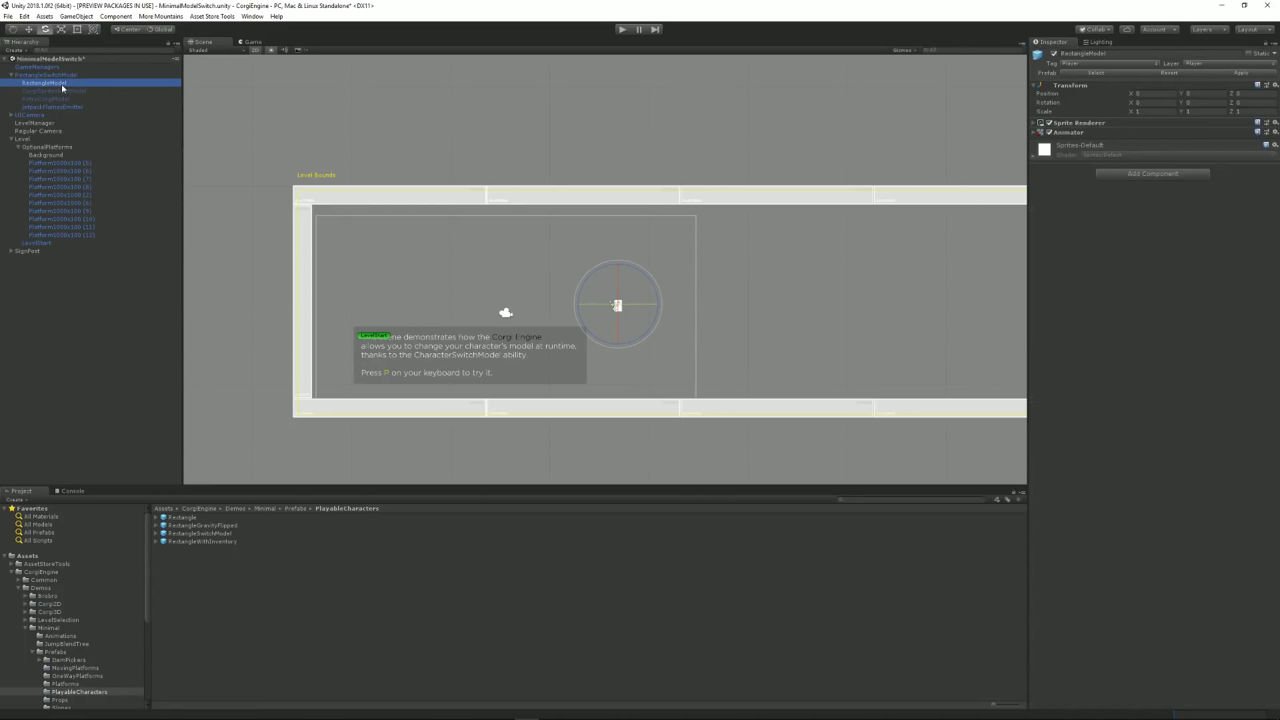
click(80, 92)
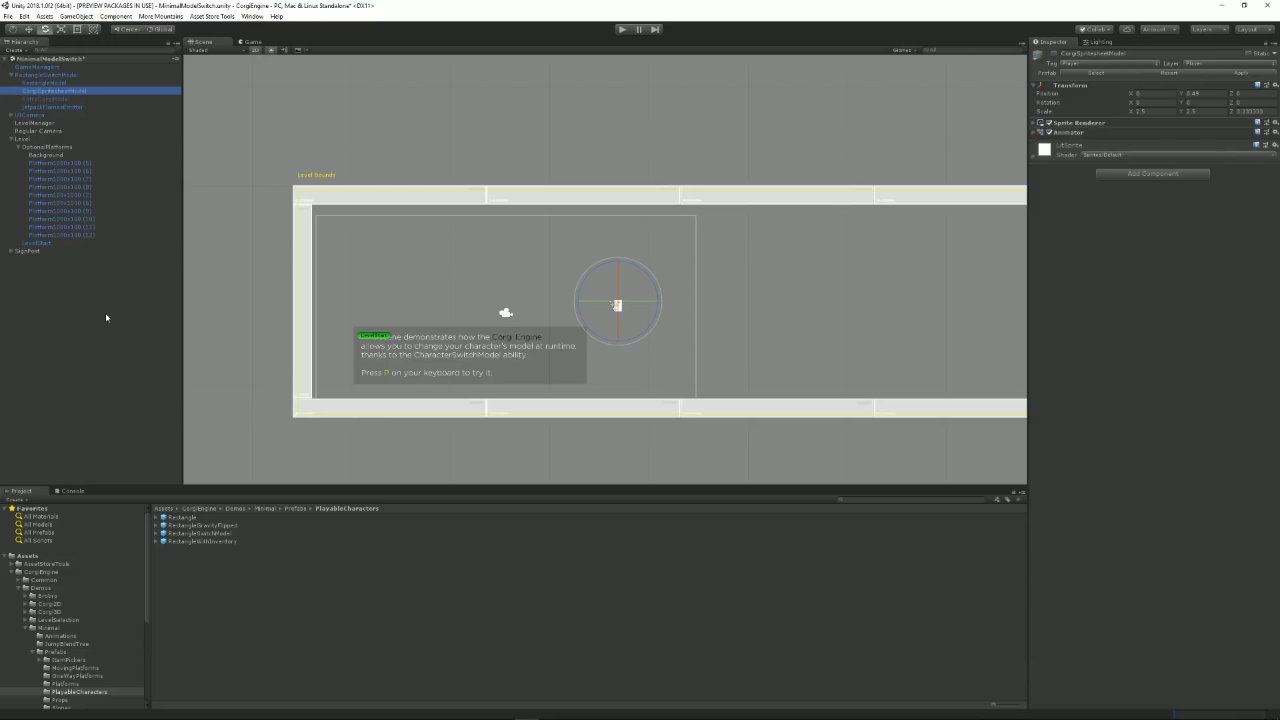
key(Down)
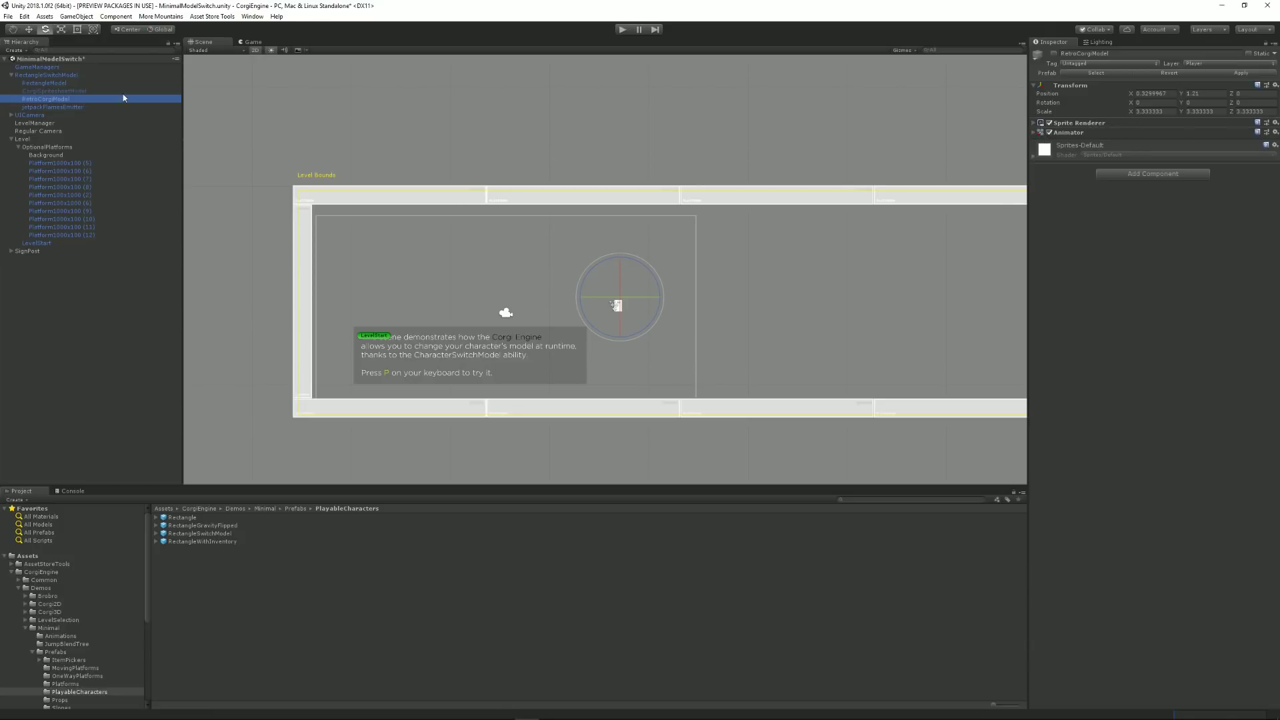
Step: Review each model child again, then show the instance's Character Switch Model ability settings
click(81, 84)
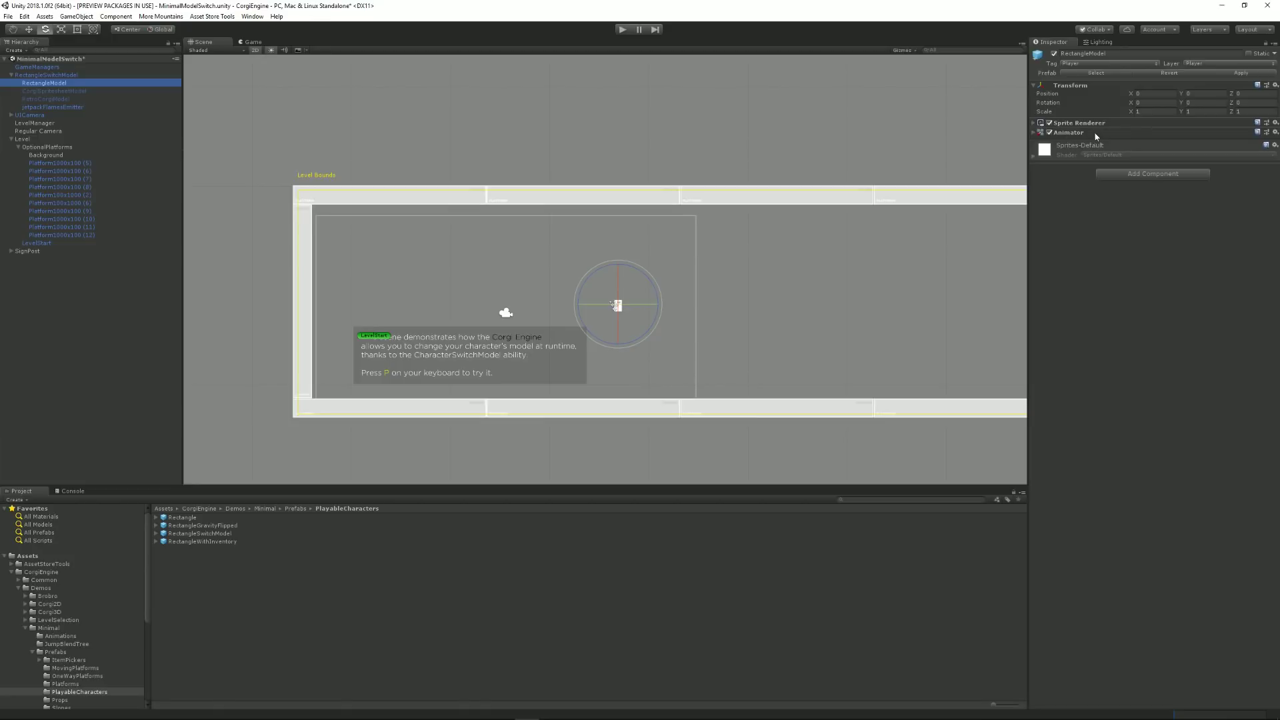
click(71, 91)
click(66, 100)
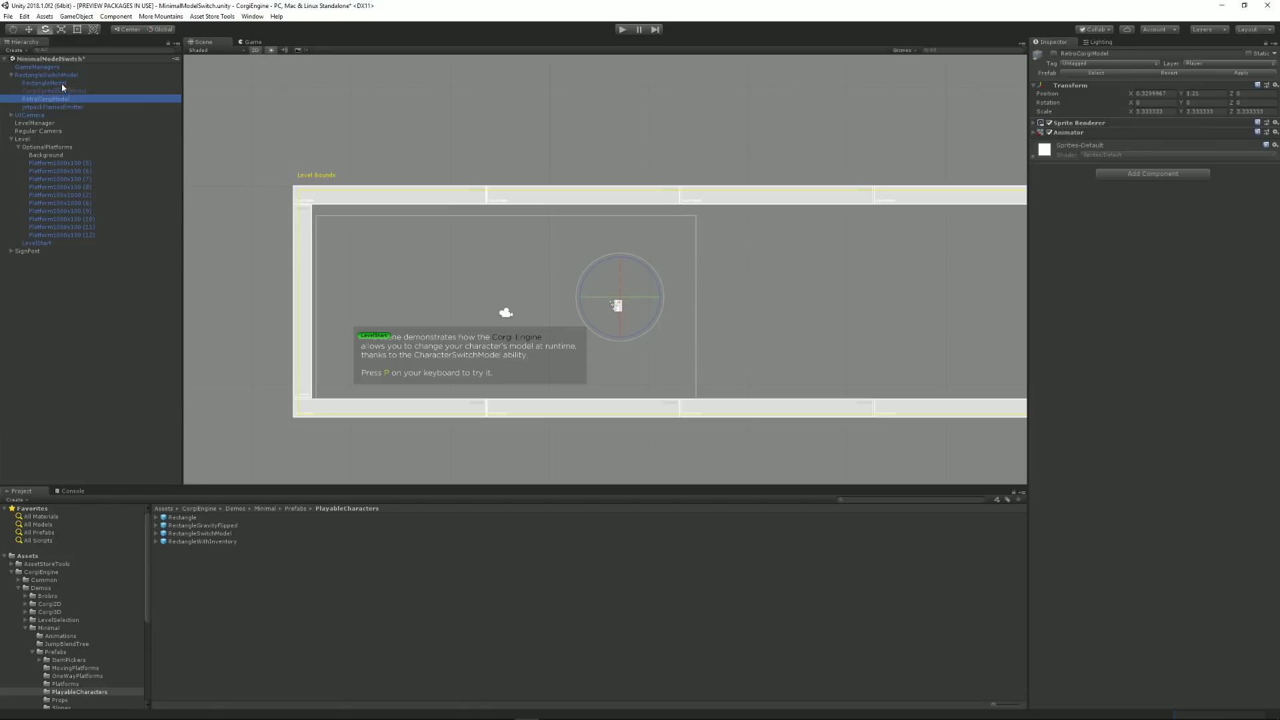
click(64, 76)
scroll(1105, 497, down, 15)
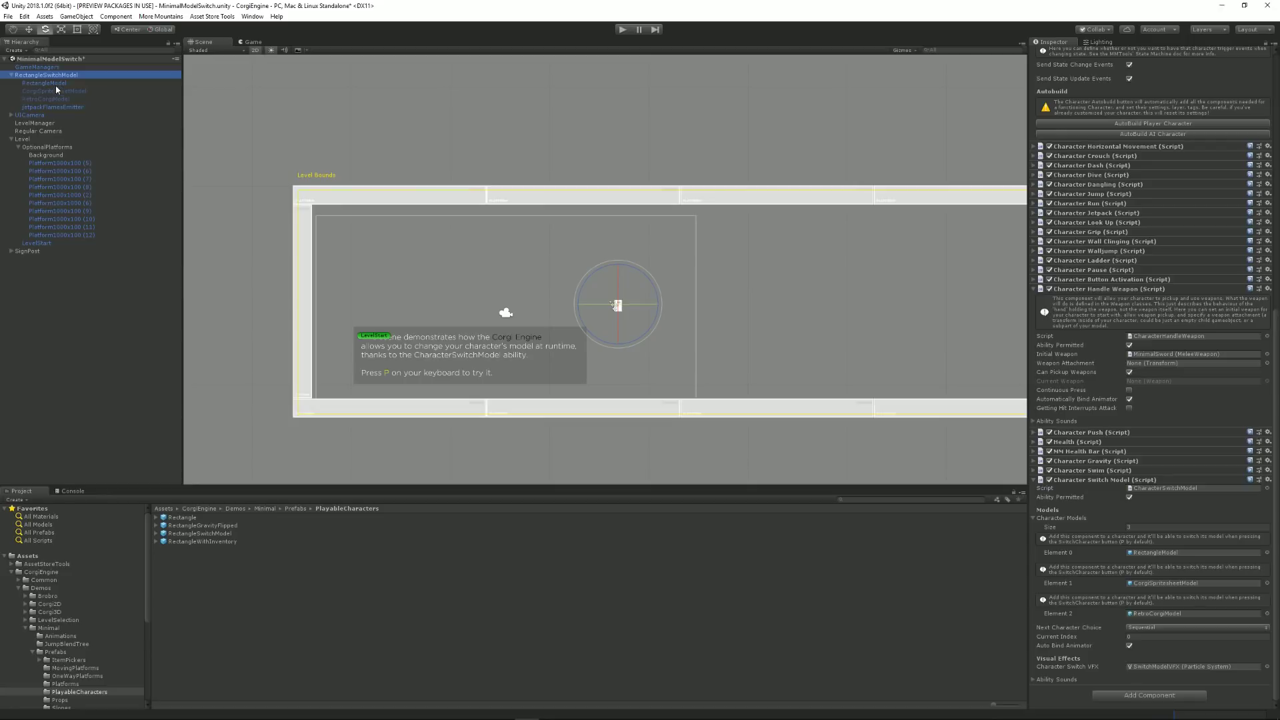
click(1162, 554)
drag(1161, 557, 1165, 557)
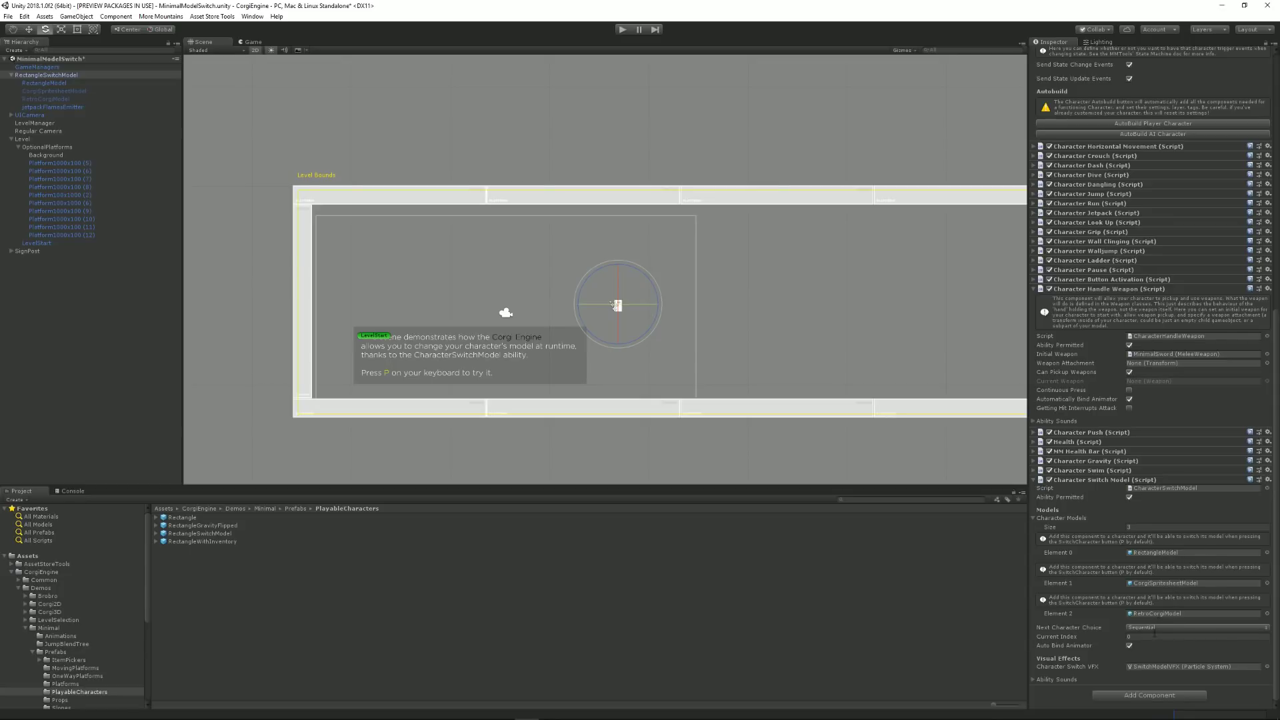
click(1158, 627)
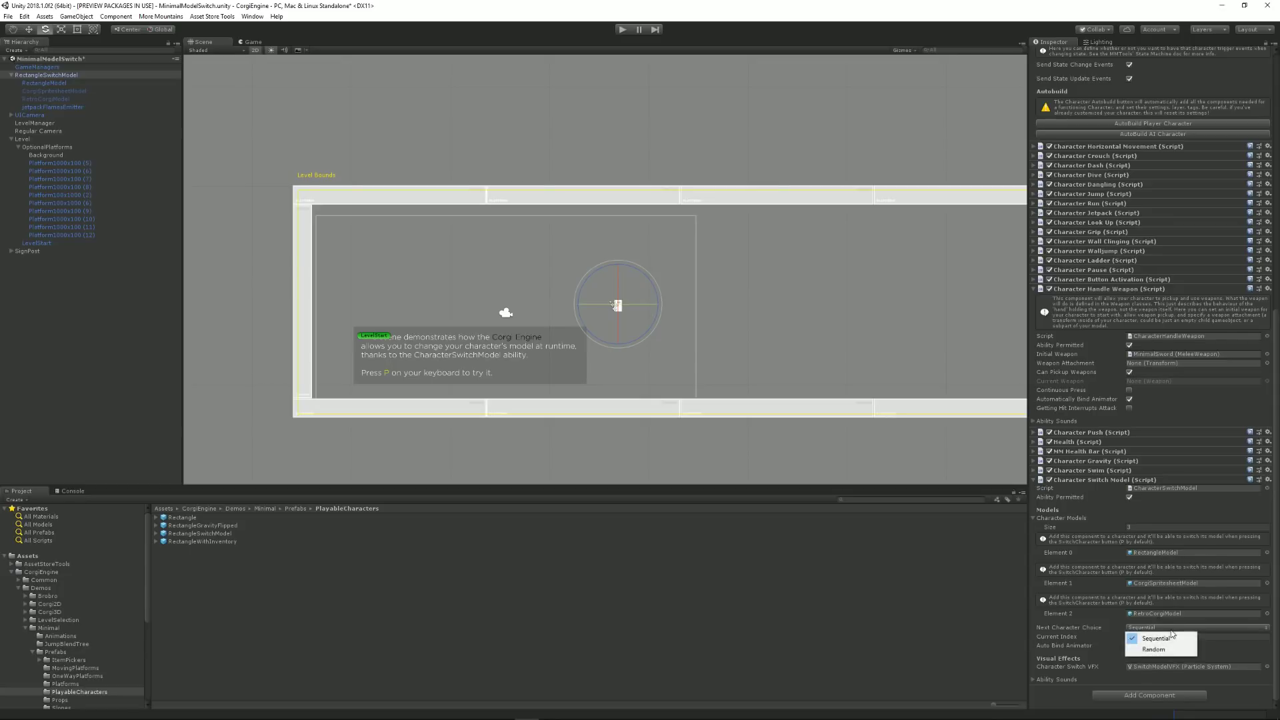
click(1137, 628)
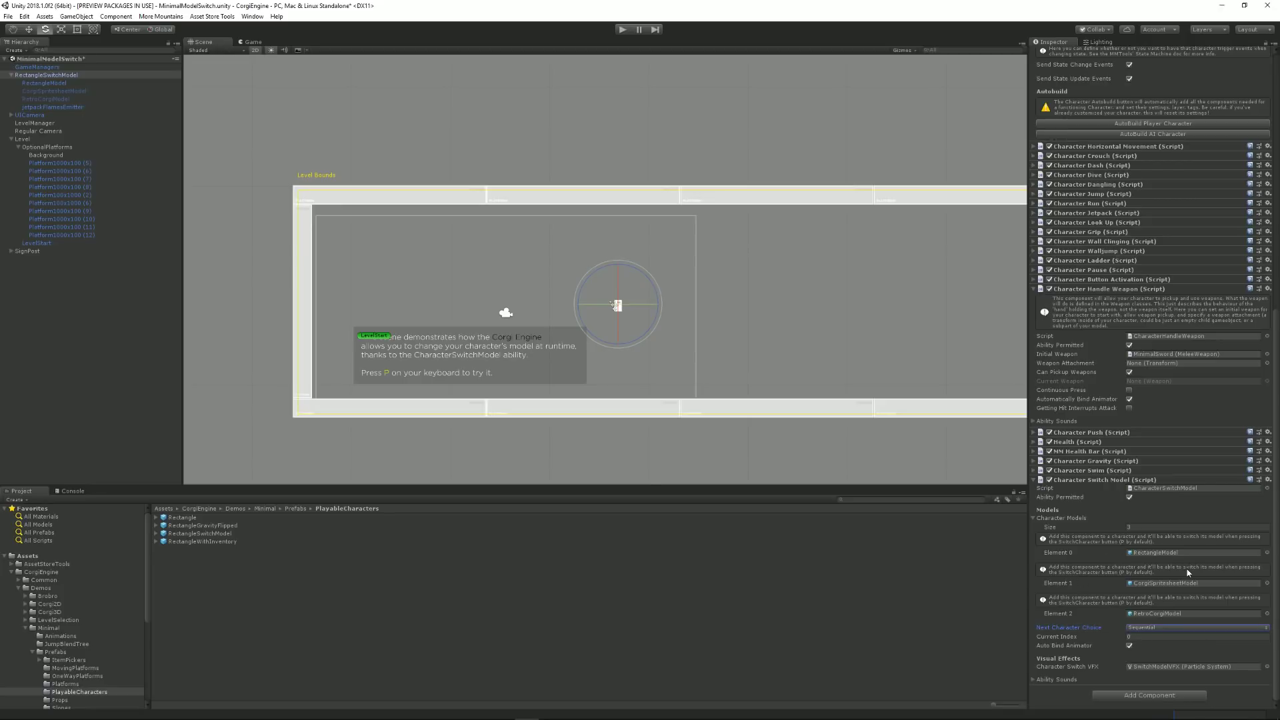